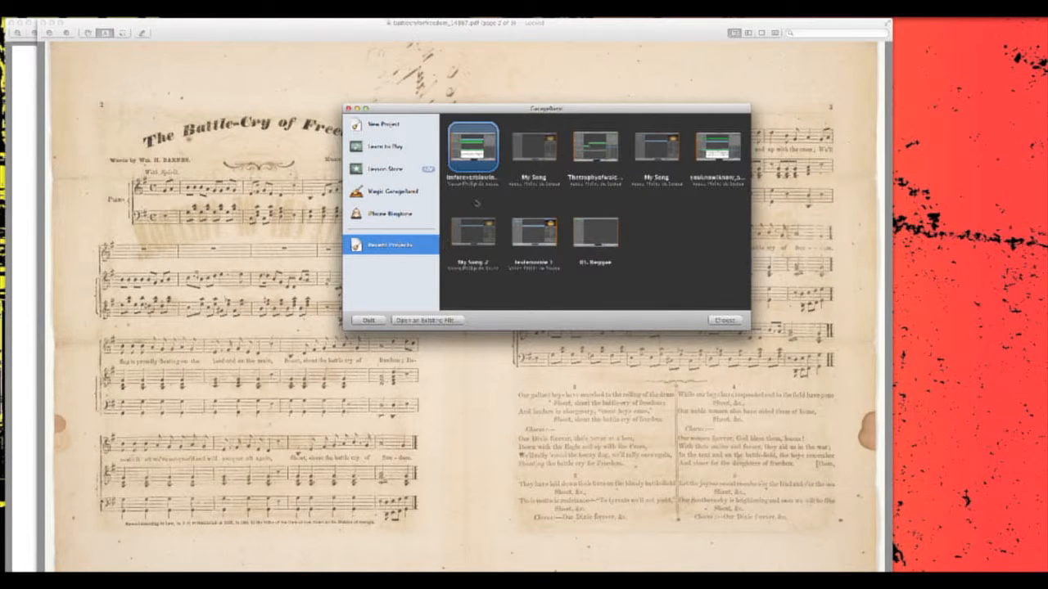
- Create a new project from the Songwriting template named battlecryforfreedom, keeping the time signature at 4/4
{"action": "left_click", "coordinate": [383, 128]}
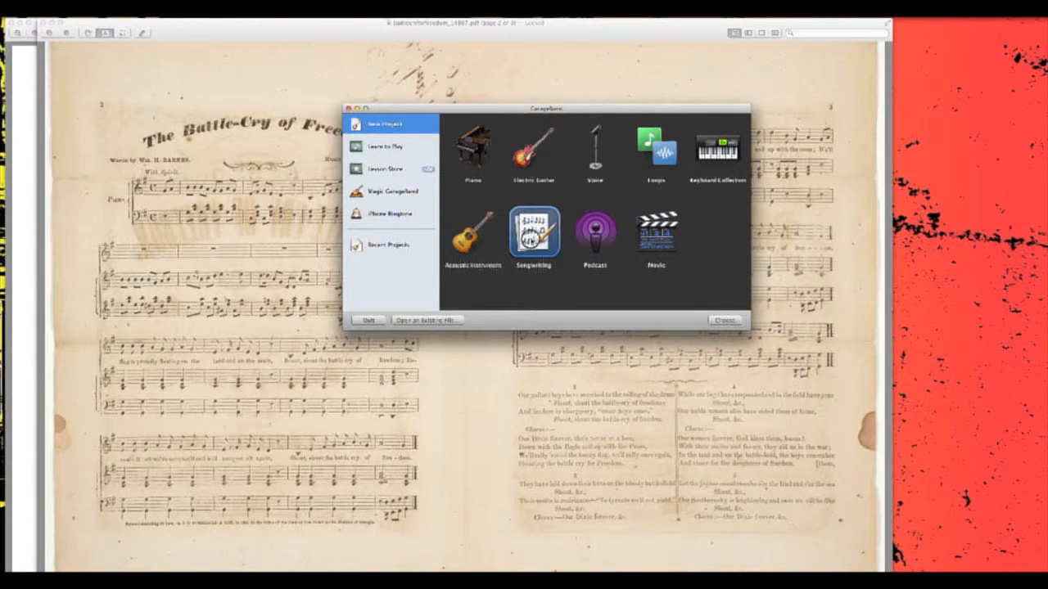
{"action": "left_click", "coordinate": [725, 322]}
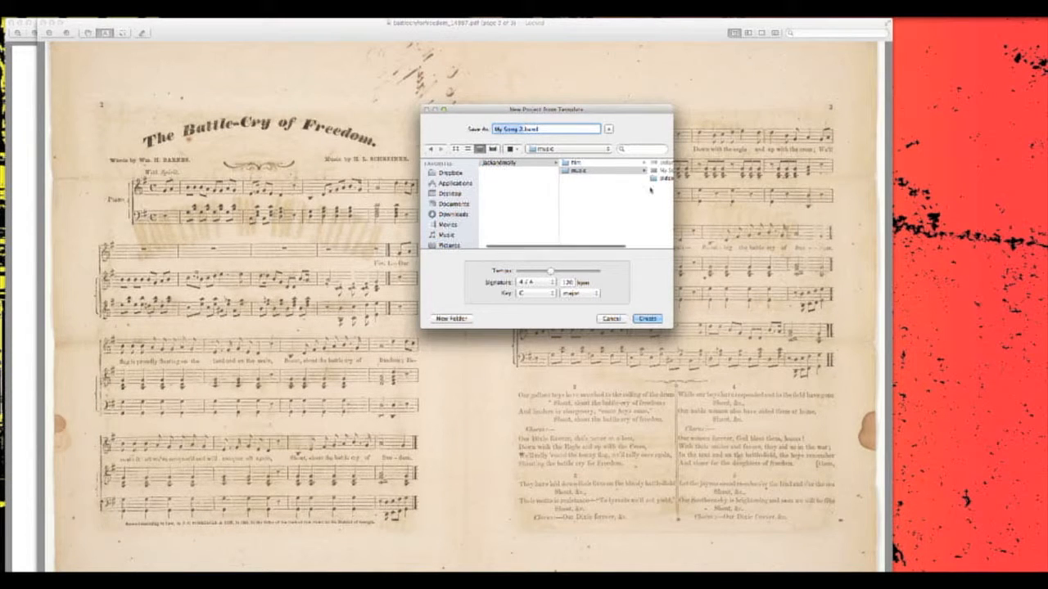
{"action": "type", "text": "battle cry"}
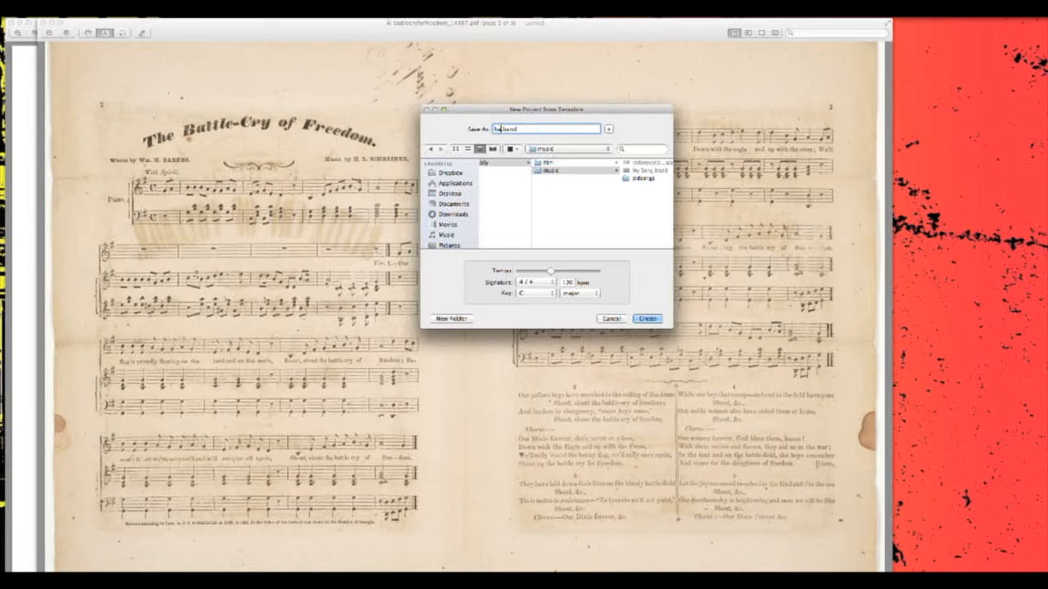
{"action": "type", "text": "forfreedom"}
{"action": "left_click", "coordinate": [528, 286]}
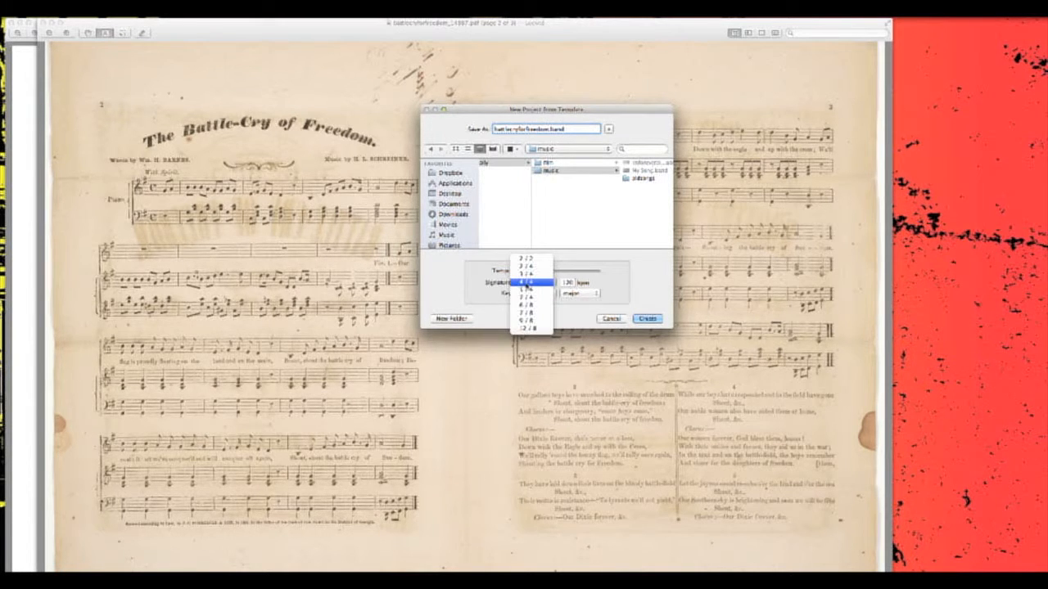
{"action": "left_click", "coordinate": [527, 283]}
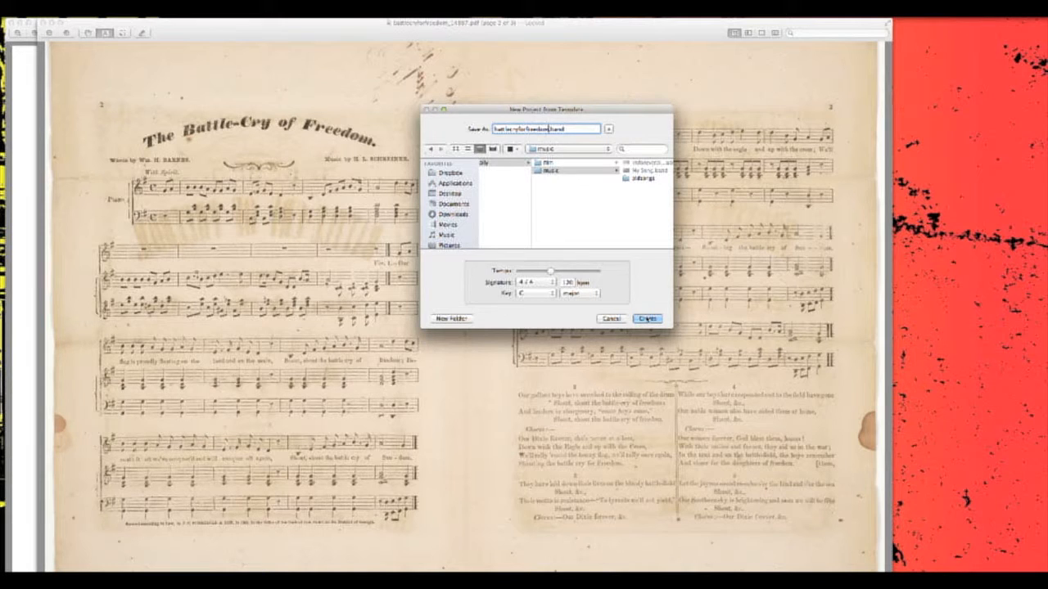
{"action": "left_click", "coordinate": [646, 319]}
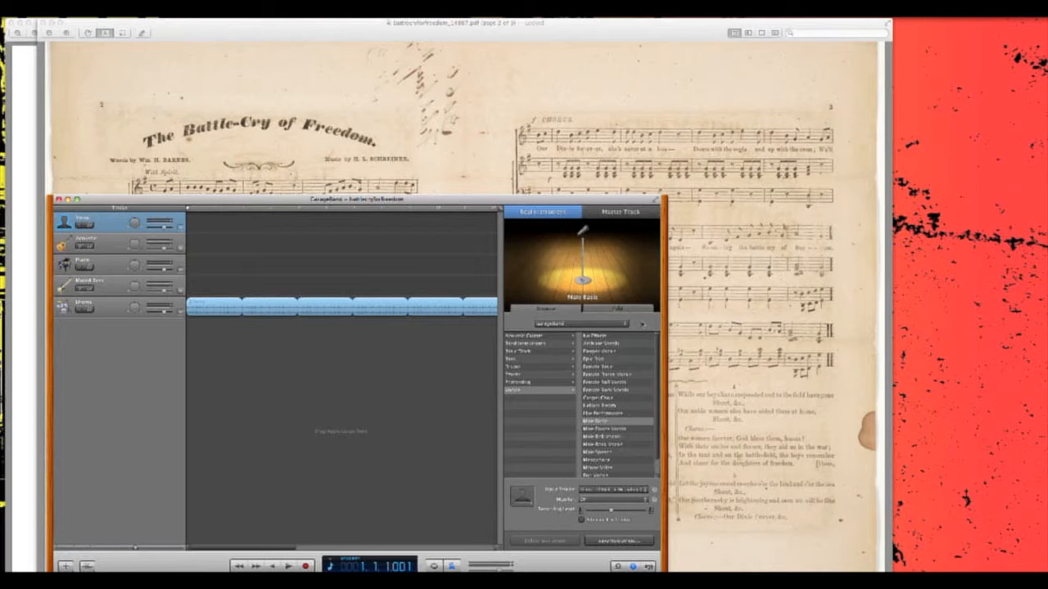
- Move the project window up so all of it is in view and select the Piano track
{"action": "left_click_drag", "start_coordinate": [464, 198], "coordinate": [521, 143]}
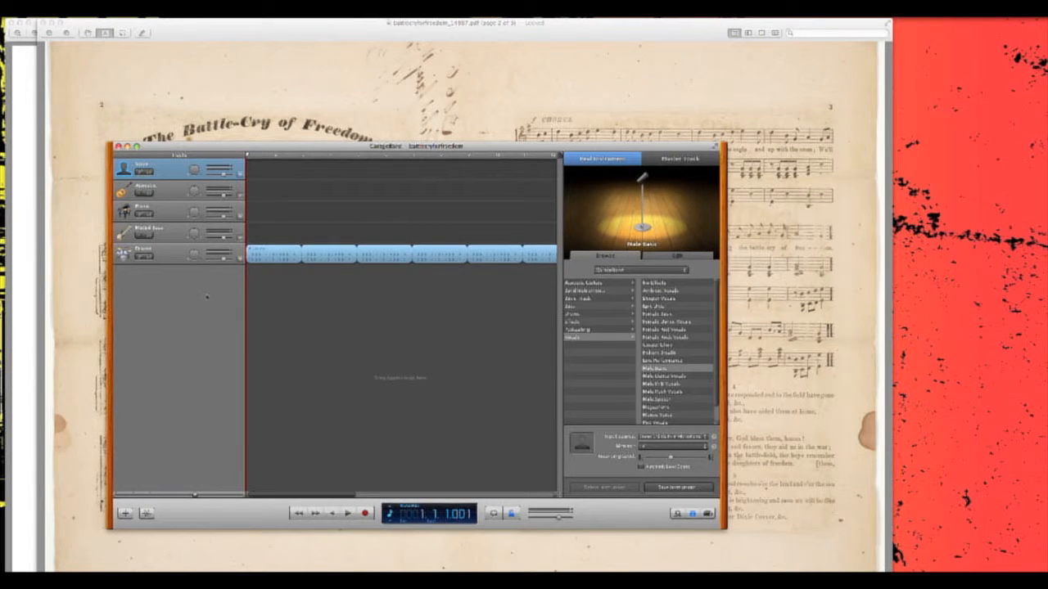
{"action": "left_click", "coordinate": [174, 211]}
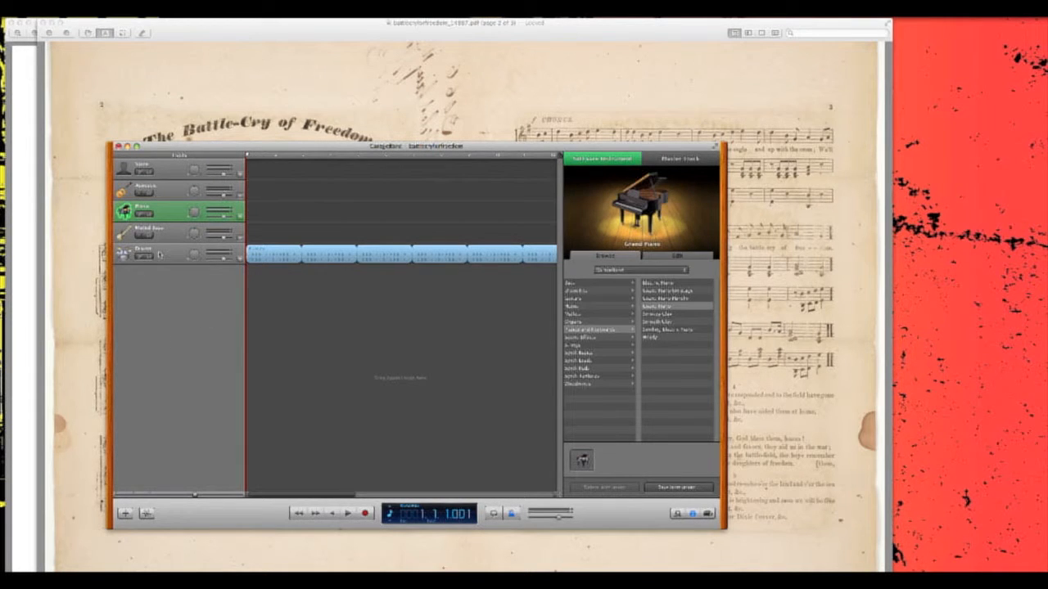
{"action": "left_click_drag", "start_coordinate": [345, 145], "coordinate": [347, 129]}
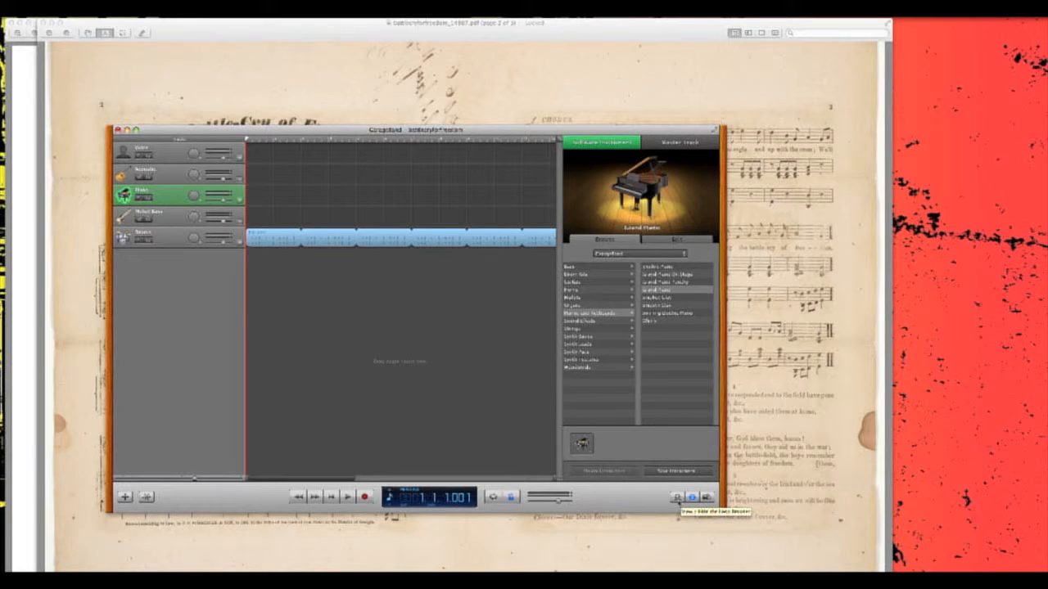
- Browse the piano loops in the loop browser and preview Pop Piano 01 and Southern Rock Piano 01
{"action": "left_click", "coordinate": [677, 498]}
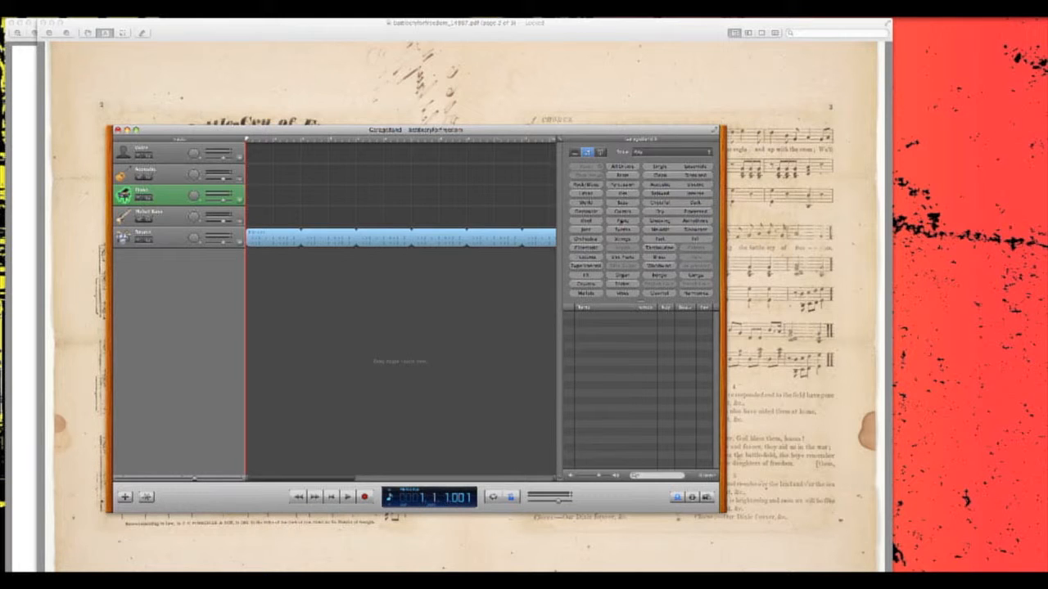
{"action": "left_click", "coordinate": [622, 220]}
{"action": "scroll", "coordinate": [591, 329], "scroll_direction": "down", "scroll_amount": 10}
{"action": "scroll", "coordinate": [590, 329], "scroll_direction": "down", "scroll_amount": 10}
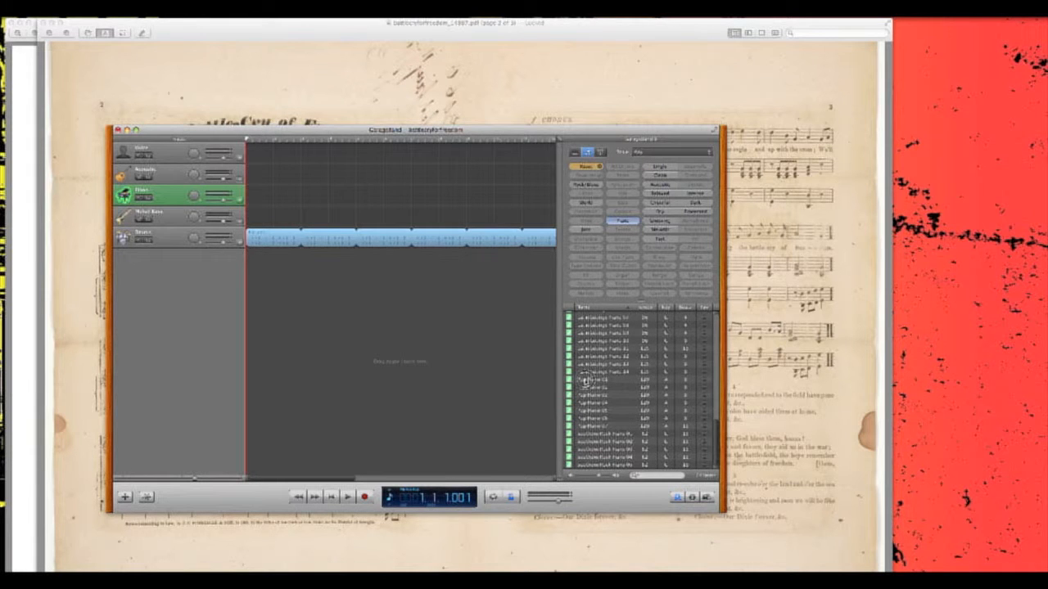
{"action": "left_click", "coordinate": [584, 379]}
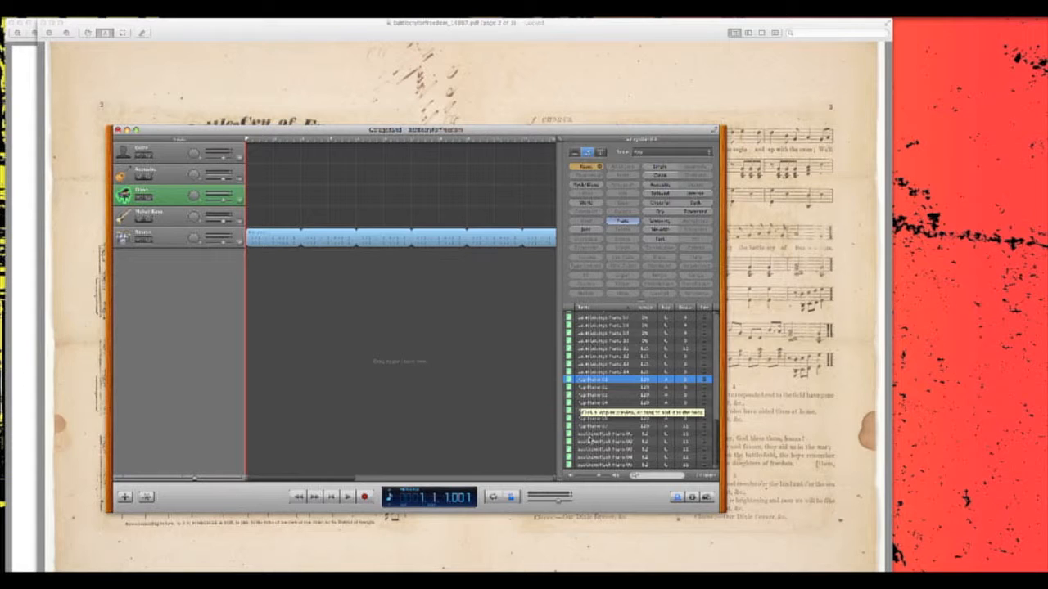
{"action": "left_click", "coordinate": [633, 435]}
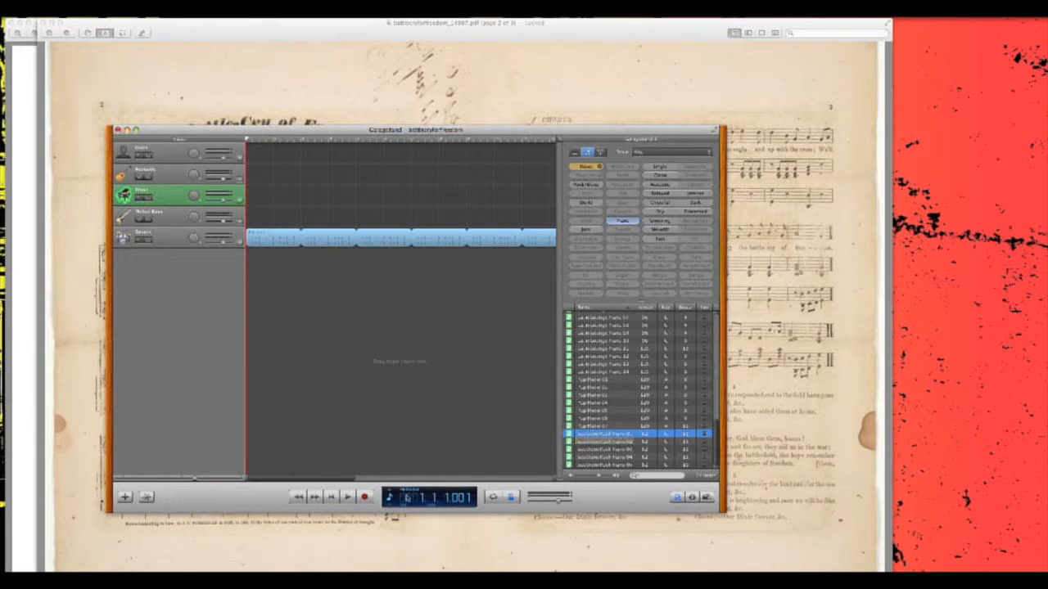
- Show the project settings in the LCD display and set the project key to E-flat major
{"action": "left_click", "coordinate": [390, 497]}
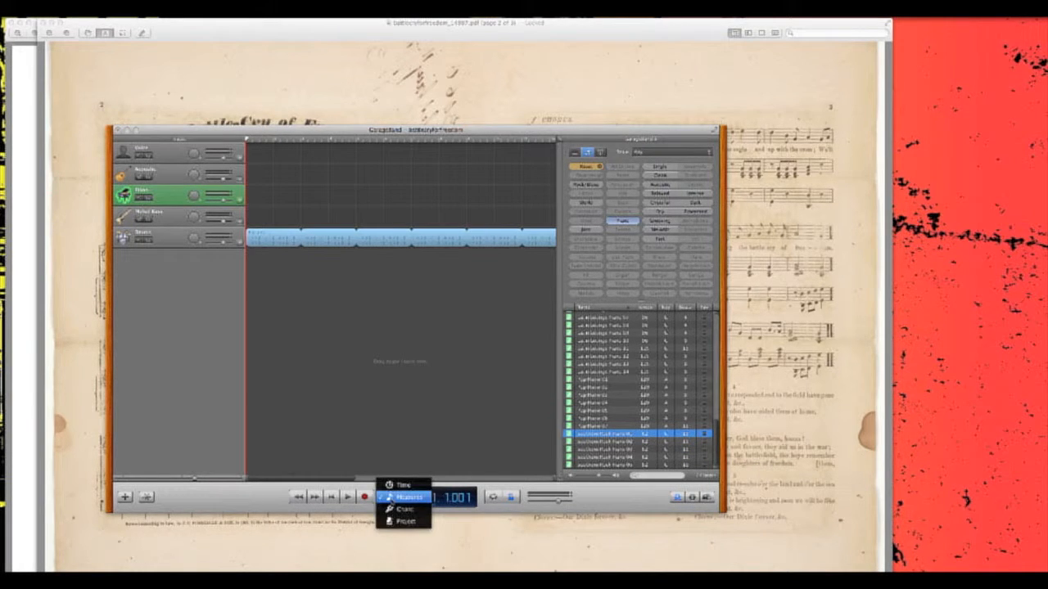
{"action": "left_click", "coordinate": [403, 522]}
{"action": "left_click", "coordinate": [414, 499]}
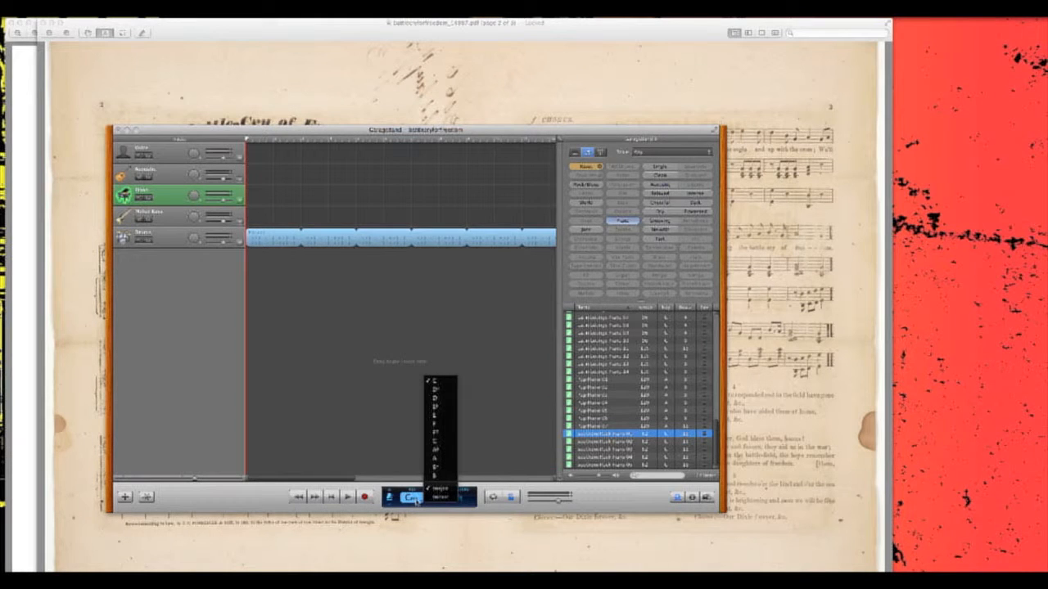
{"action": "left_click", "coordinate": [415, 500]}
{"action": "left_click", "coordinate": [415, 500]}
{"action": "left_click", "coordinate": [438, 406]}
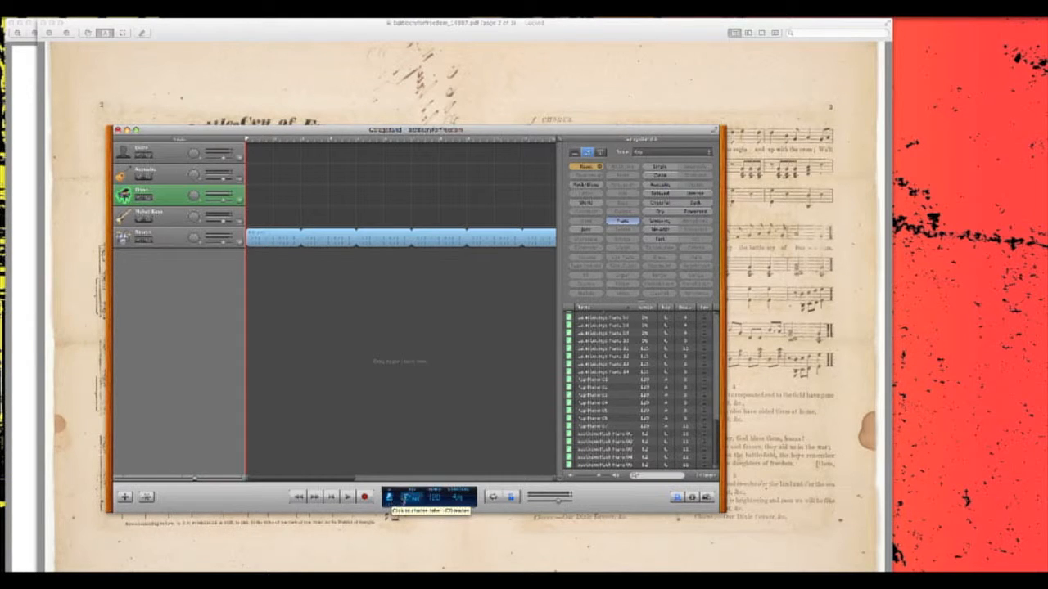
- Try the 3/4 and 2/4 time signatures for the project and return it to 4/4
{"action": "left_click", "coordinate": [458, 498]}
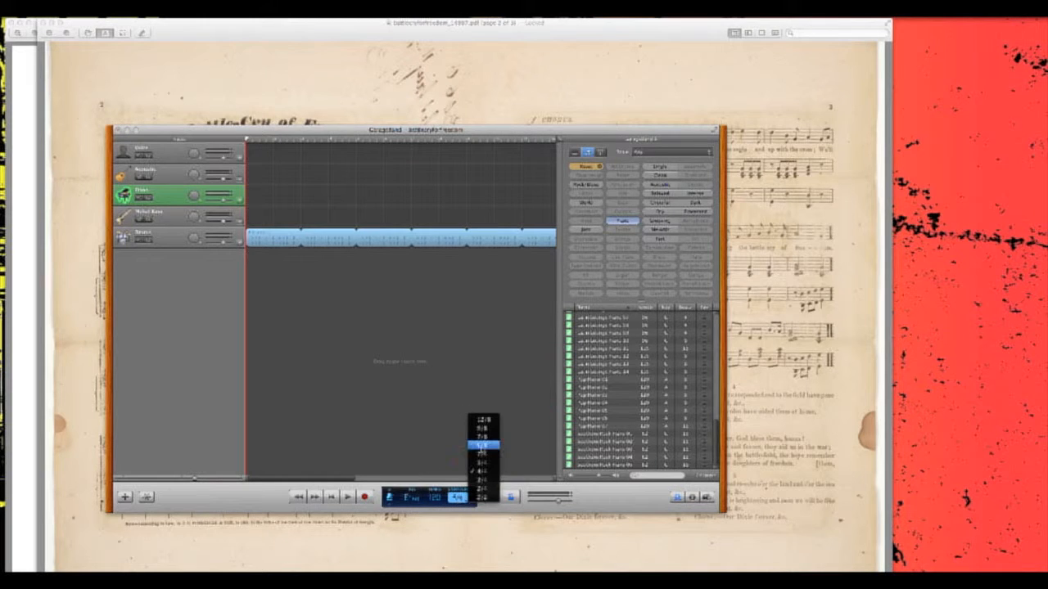
{"action": "left_click", "coordinate": [482, 478]}
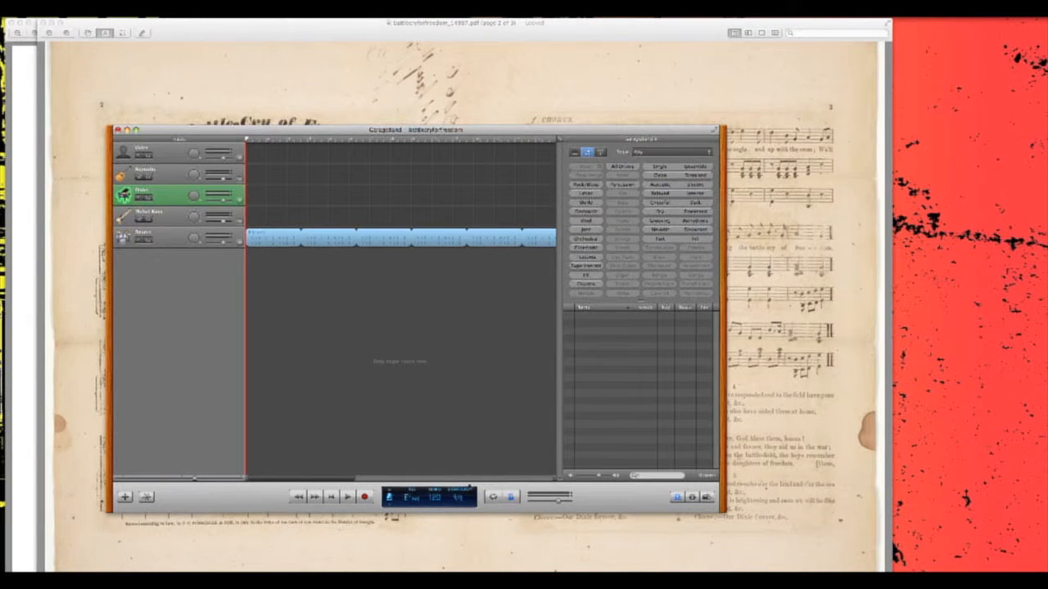
{"action": "left_click", "coordinate": [469, 492]}
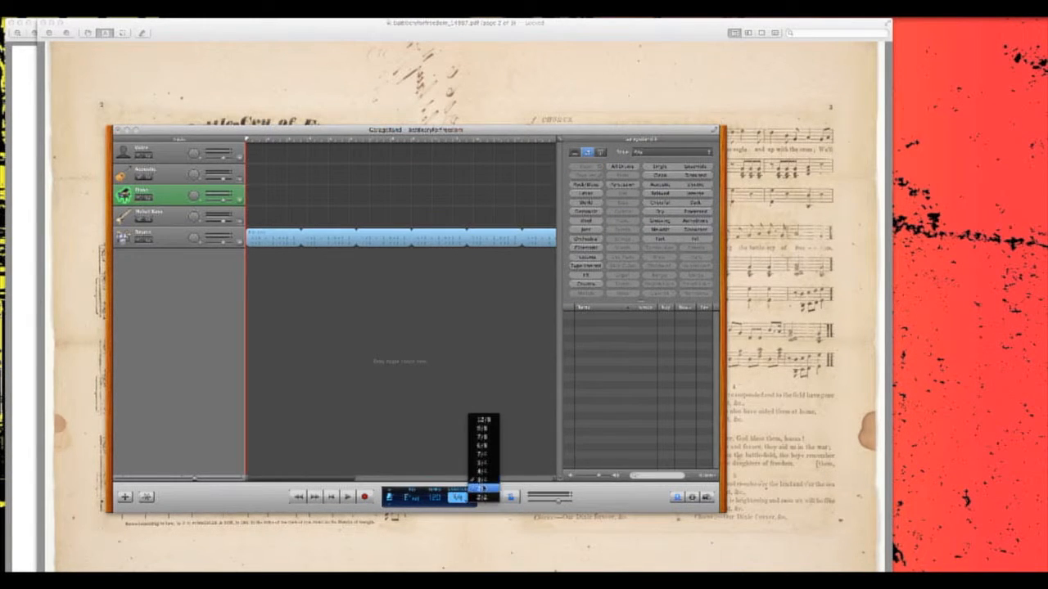
{"action": "left_click", "coordinate": [482, 488]}
{"action": "left_click", "coordinate": [461, 496]}
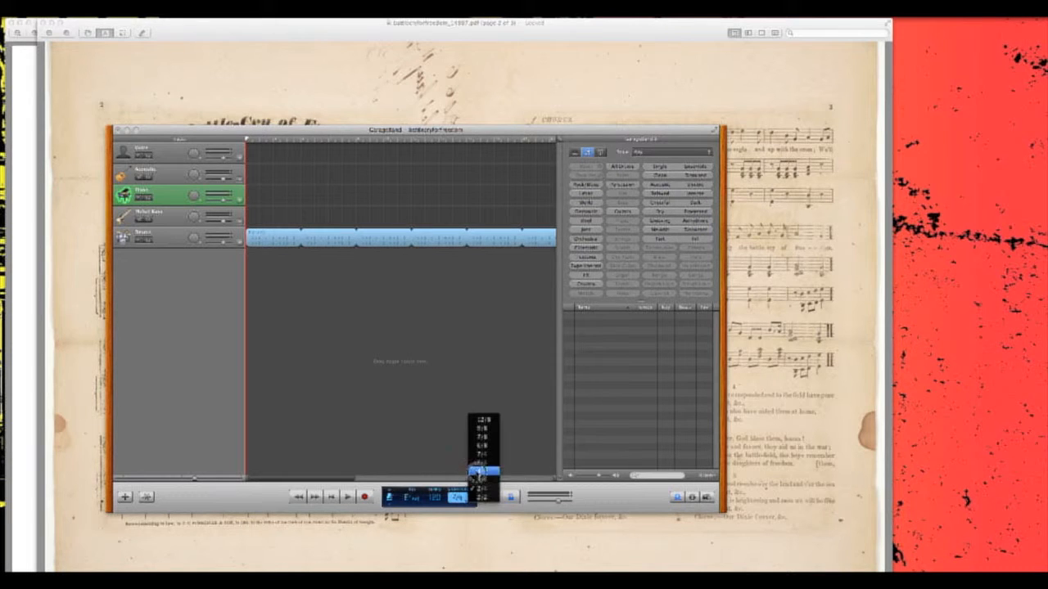
{"action": "left_click", "coordinate": [480, 472]}
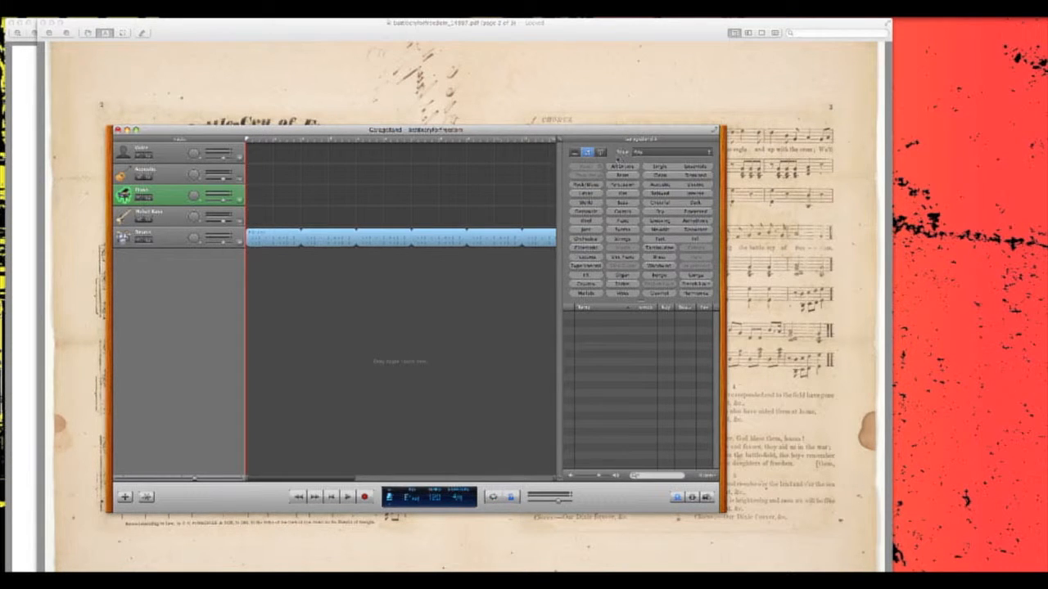
- Filter the loops to piano again and place the Pop Piano 01 loop at the start of the Piano track
{"action": "left_click", "coordinate": [622, 221]}
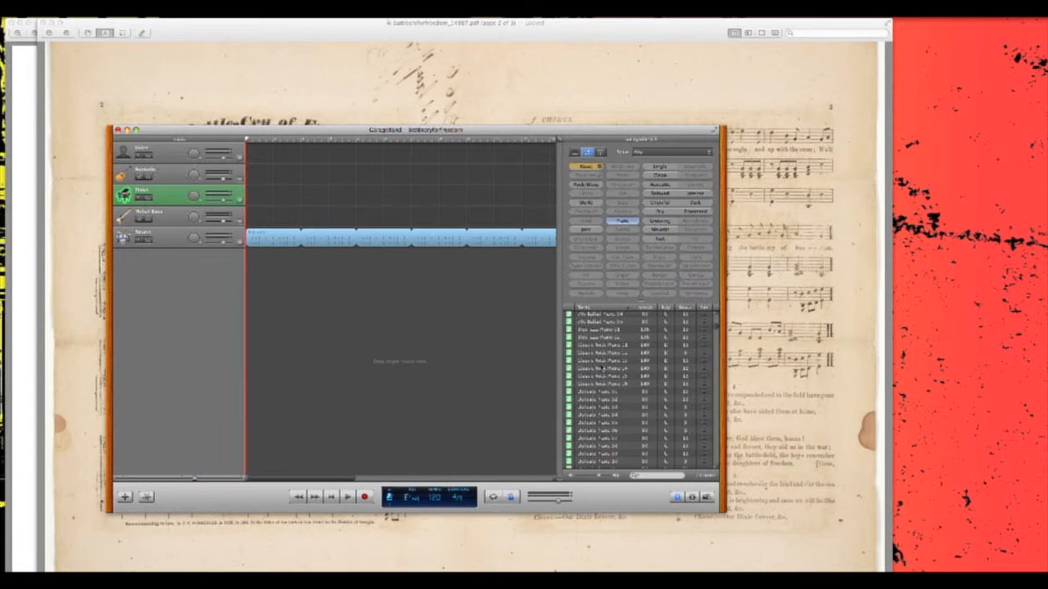
{"action": "scroll", "coordinate": [602, 367], "scroll_direction": "down", "scroll_amount": 5}
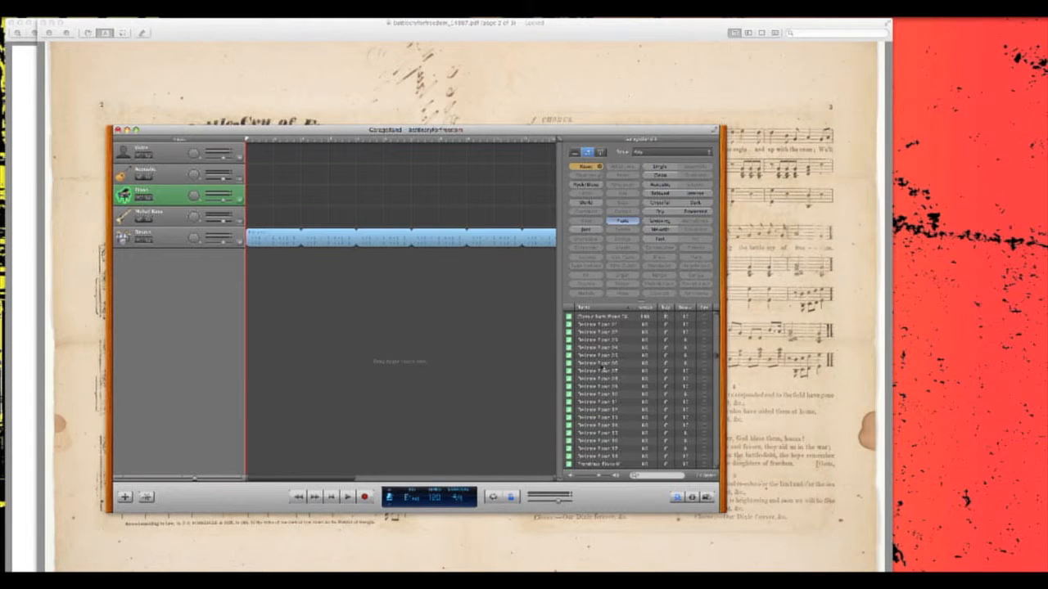
{"action": "scroll", "coordinate": [603, 367], "scroll_direction": "down", "scroll_amount": 2}
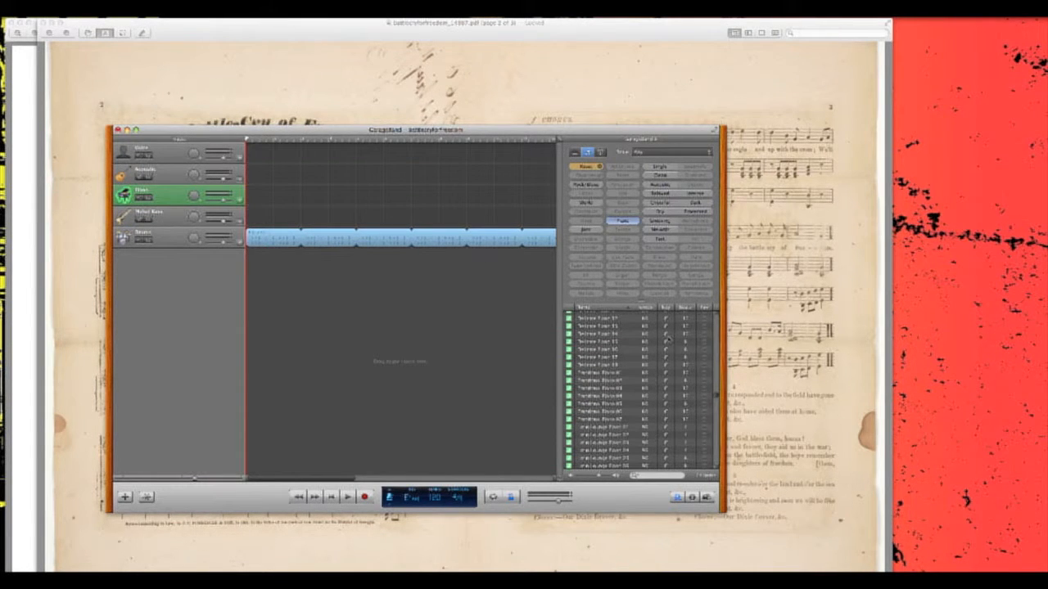
{"action": "scroll", "coordinate": [683, 345], "scroll_direction": "down", "scroll_amount": 5}
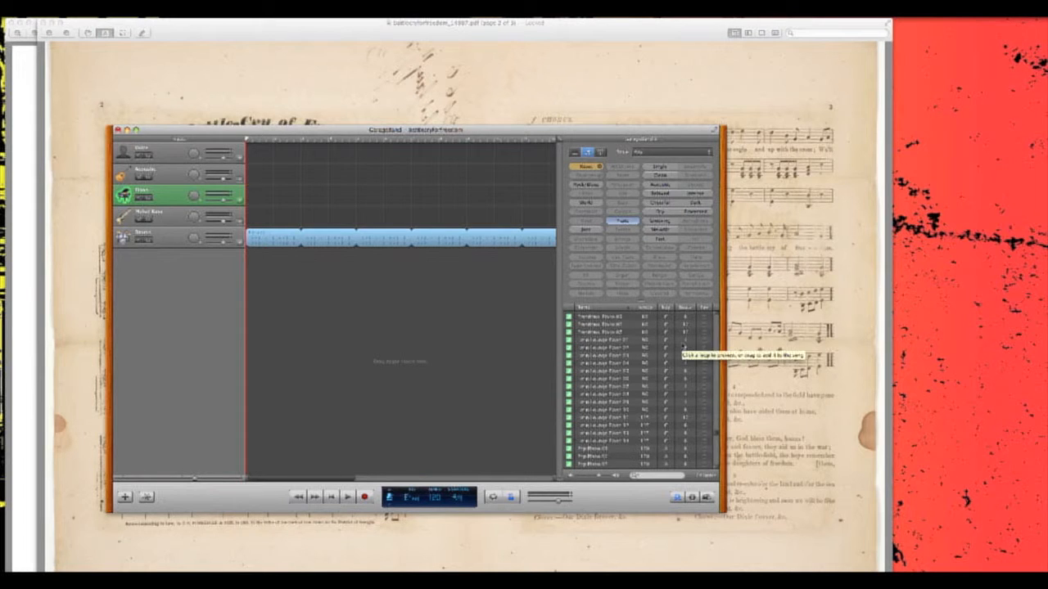
{"action": "scroll", "coordinate": [683, 346], "scroll_direction": "down", "scroll_amount": 1}
{"action": "left_click", "coordinate": [607, 379]}
{"action": "left_click_drag", "start_coordinate": [606, 382], "coordinate": [256, 196]}
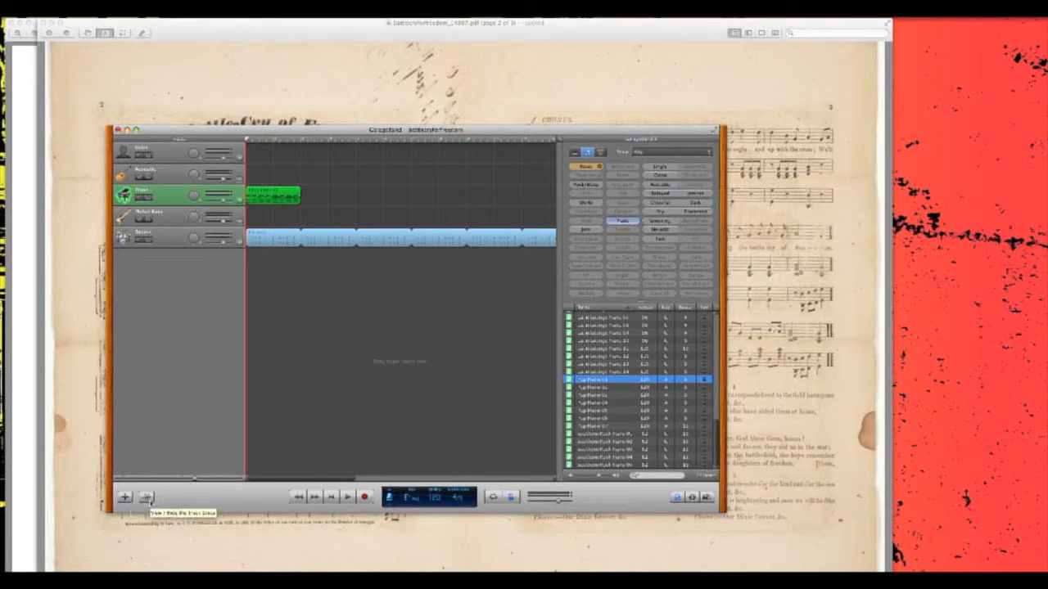
- Add a Grand Piano software instrument track, place it directly below the Piano track and select it
{"action": "left_click", "coordinate": [126, 498]}
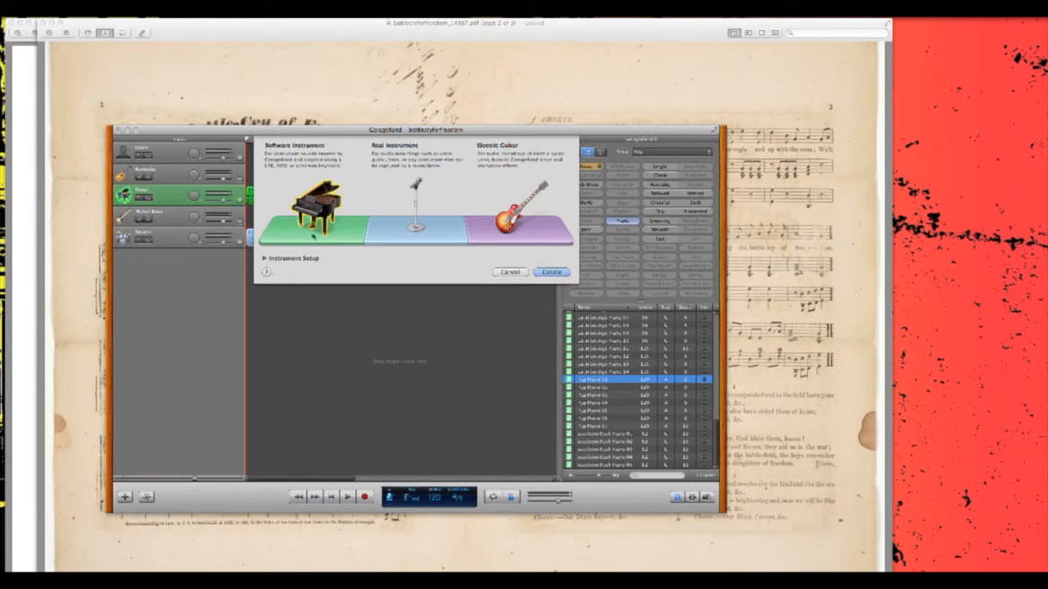
{"action": "left_click", "coordinate": [552, 272]}
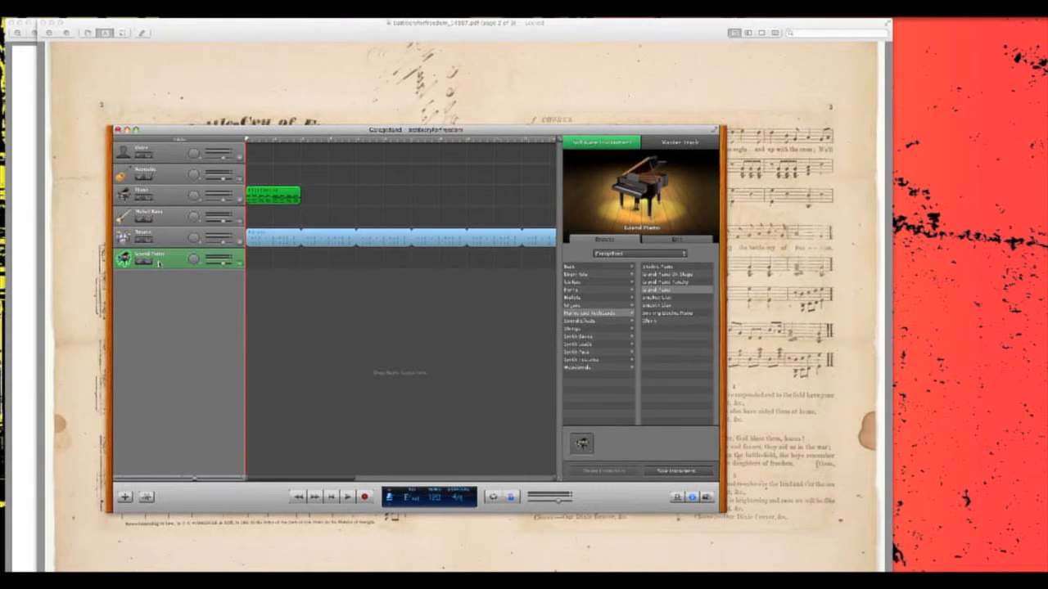
{"action": "left_click_drag", "start_coordinate": [160, 262], "coordinate": [158, 218]}
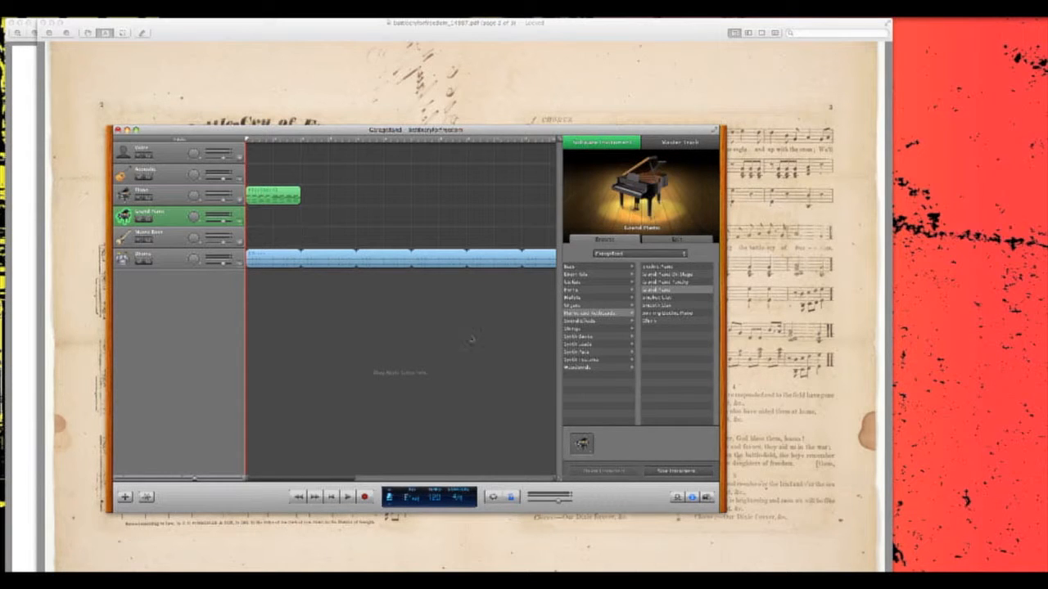
{"action": "left_click", "coordinate": [168, 196]}
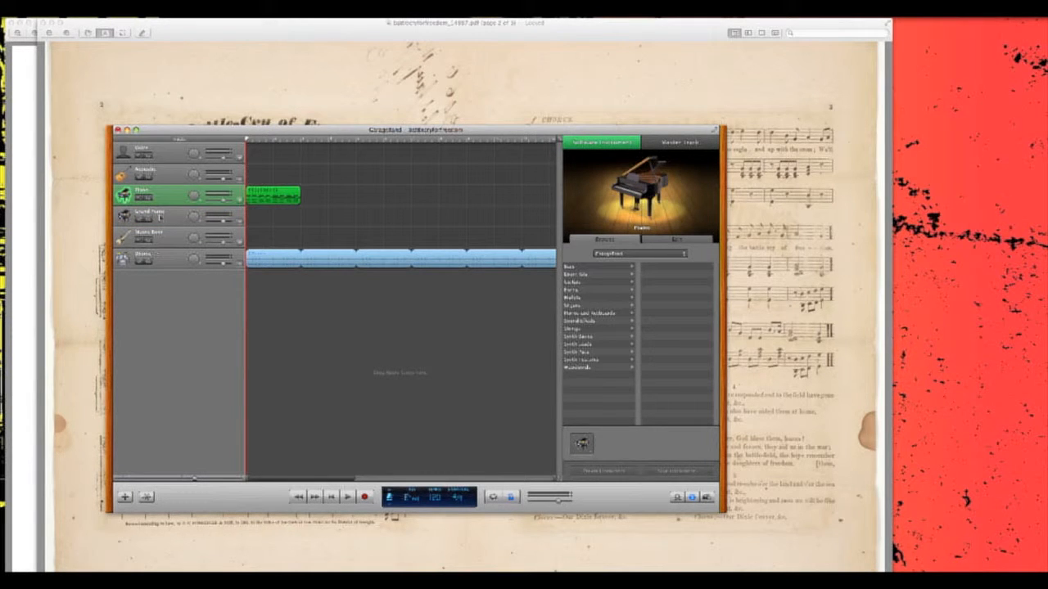
{"action": "left_click", "coordinate": [178, 217]}
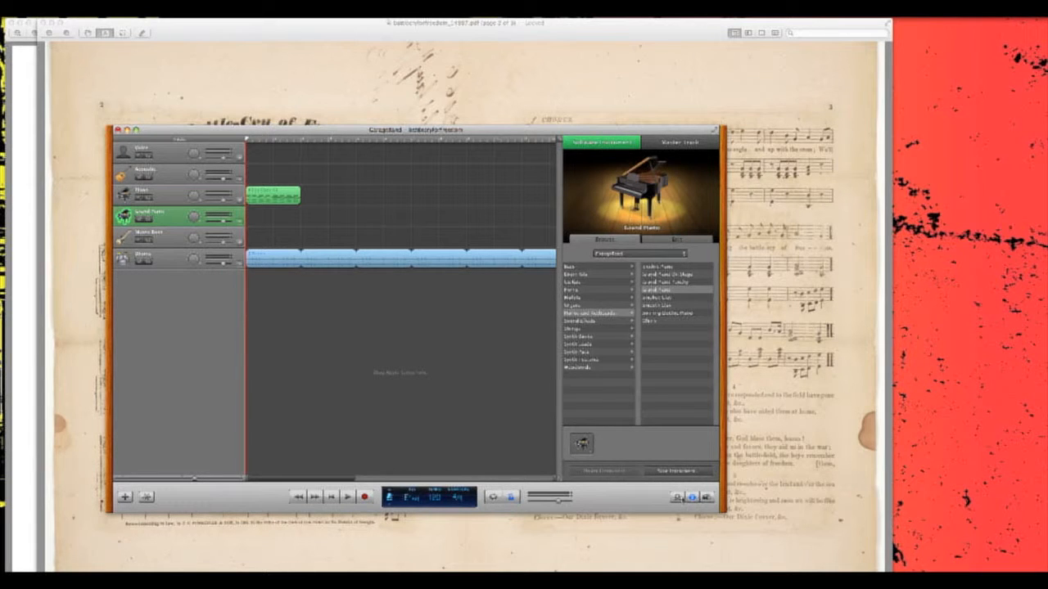
- Add the Southern Rock Piano 01 loop at the start of the new Grand Piano track
{"action": "left_click", "coordinate": [678, 499]}
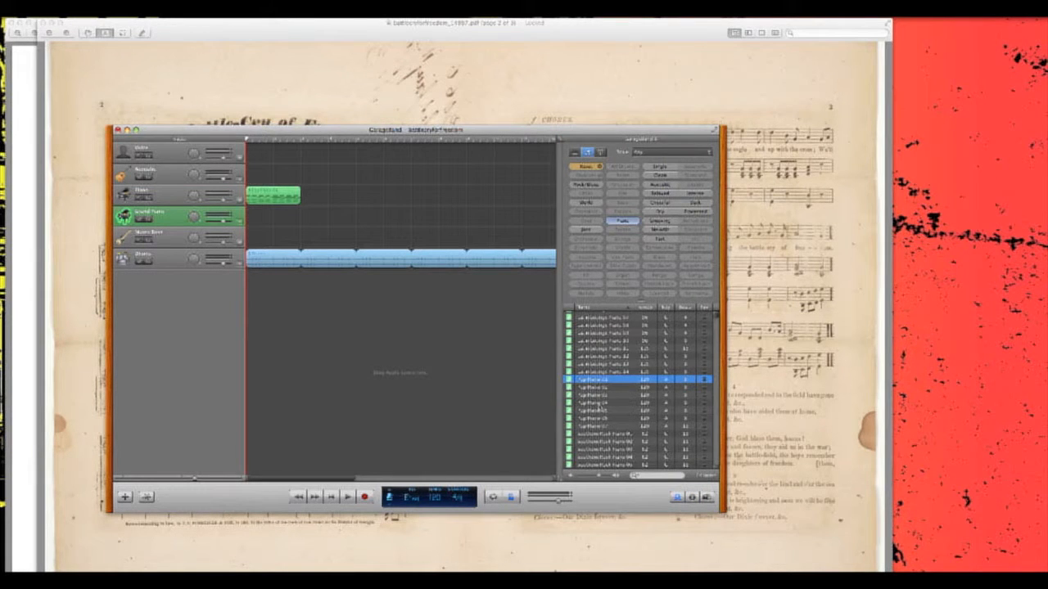
{"action": "left_click", "coordinate": [604, 434]}
{"action": "left_click_drag", "start_coordinate": [604, 434], "coordinate": [244, 213]}
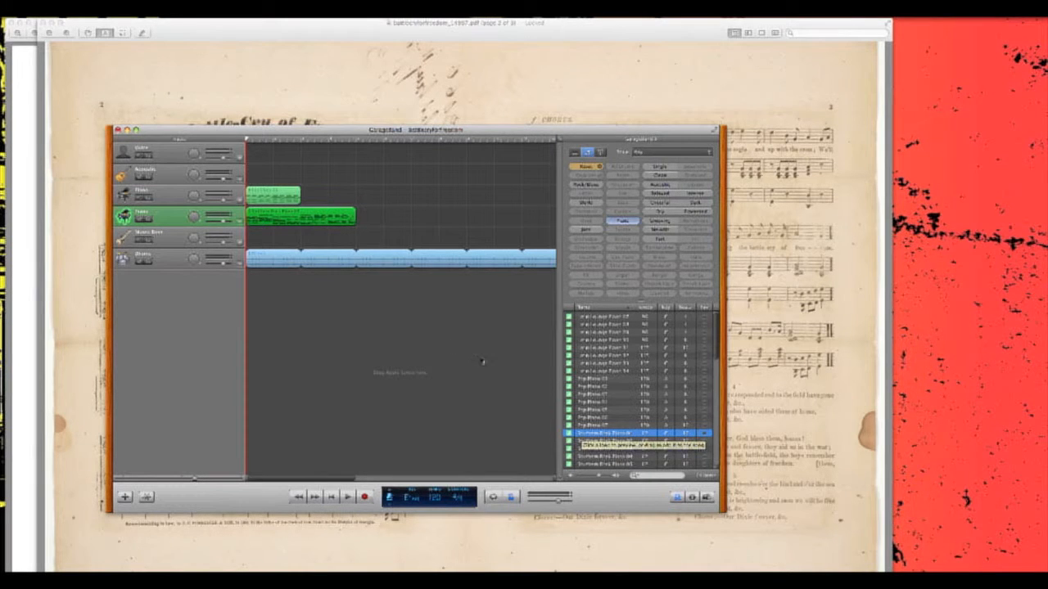
- Extend the Pop Piano 01 region on the Piano track so it loops well past the second piano region
{"action": "left_click", "coordinate": [283, 197]}
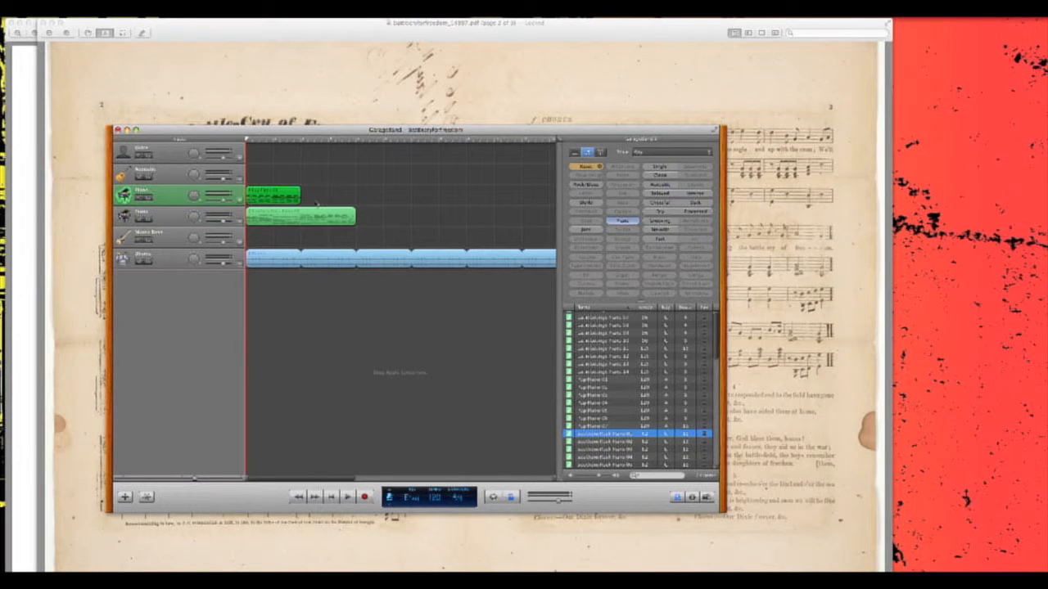
{"action": "left_click_drag", "start_coordinate": [301, 200], "coordinate": [548, 209]}
{"action": "left_click_drag", "start_coordinate": [547, 207], "coordinate": [540, 206]}
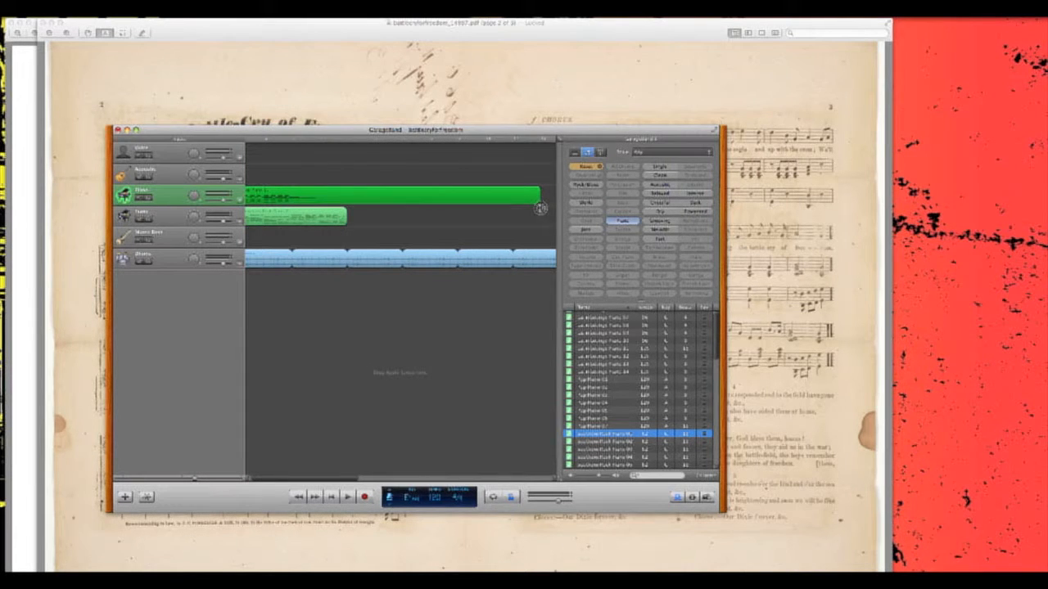
- Loop the Southern Rock Piano 01 region to the same end point as the Pop Piano 01 region and return the playhead to the start
{"action": "left_click_drag", "start_coordinate": [347, 216], "coordinate": [535, 219]}
{"action": "key", "text": "Return"}
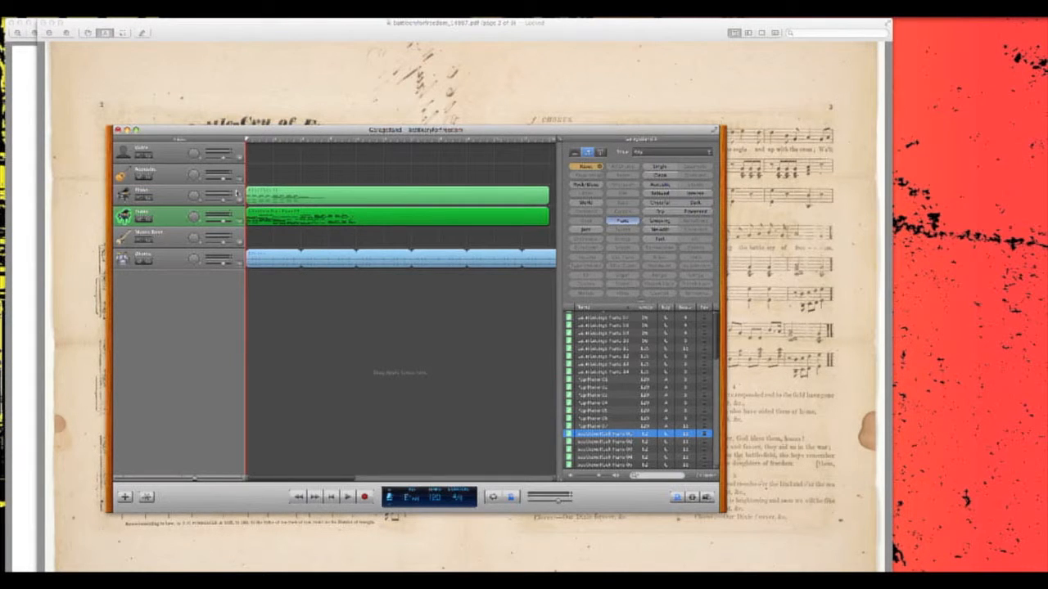
- Open the Pop Piano 01 region in the track editor and look through its notes in the piano roll
{"action": "left_click", "coordinate": [254, 197]}
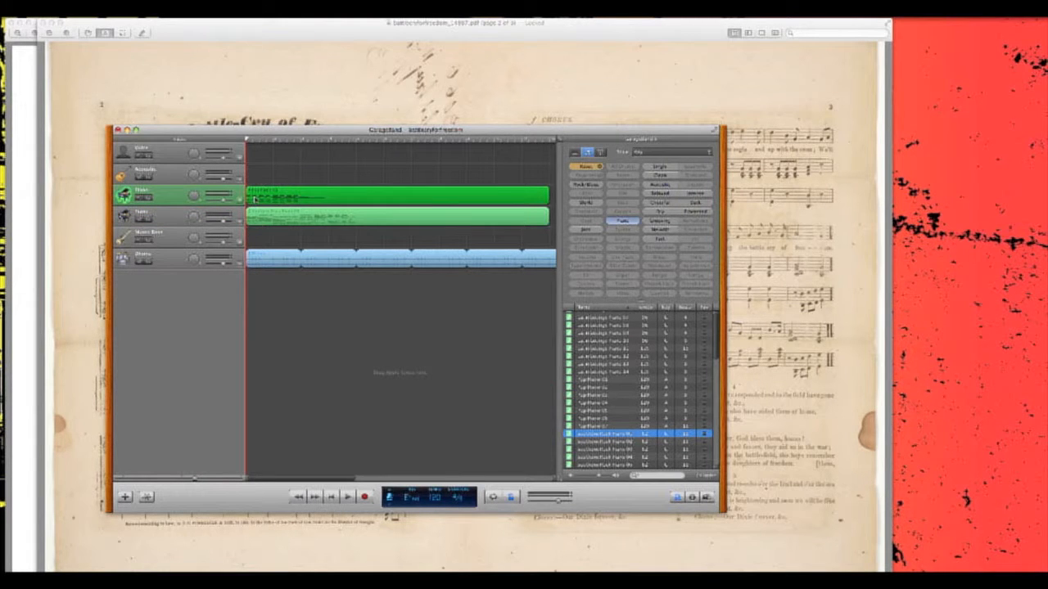
{"action": "left_click", "coordinate": [146, 496]}
{"action": "left_click", "coordinate": [147, 496]}
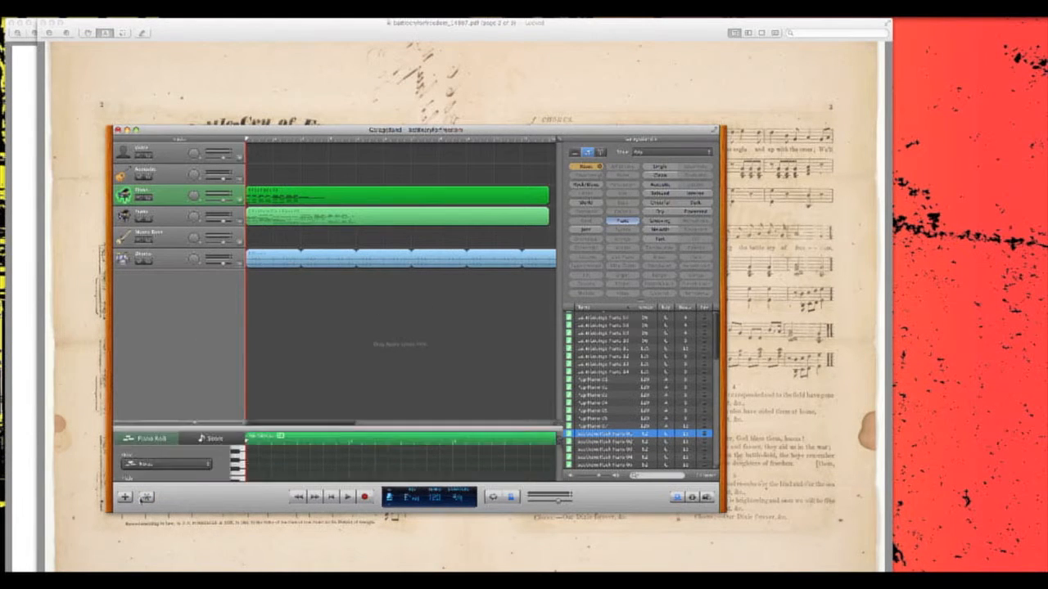
{"action": "left_click", "coordinate": [146, 496]}
{"action": "scroll", "coordinate": [241, 416], "scroll_direction": "down", "scroll_amount": 5}
{"action": "scroll", "coordinate": [242, 417], "scroll_direction": "up", "scroll_amount": 10}
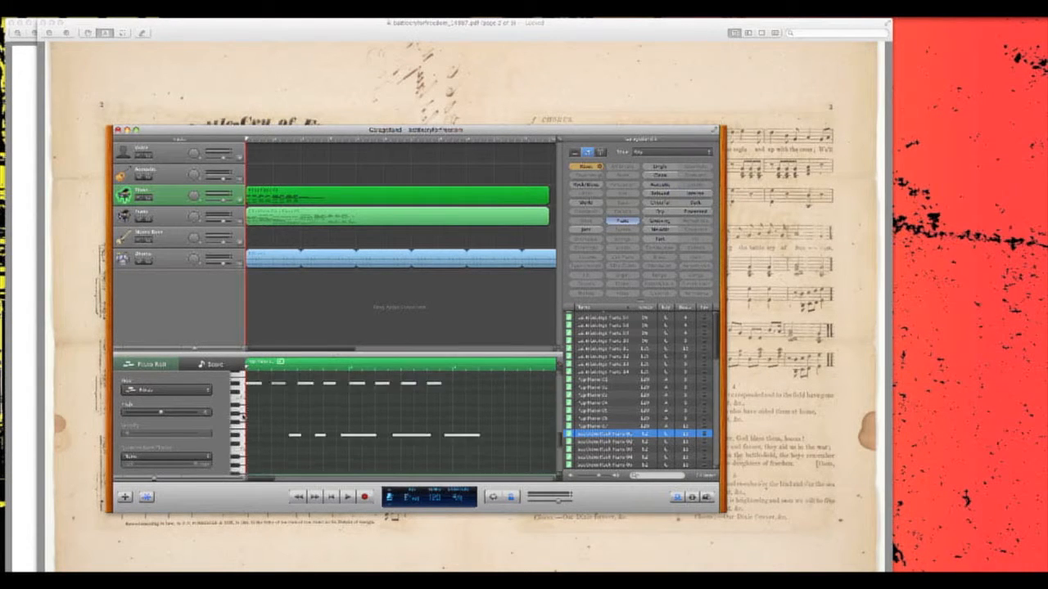
{"action": "scroll", "coordinate": [242, 415], "scroll_direction": "down", "scroll_amount": 4}
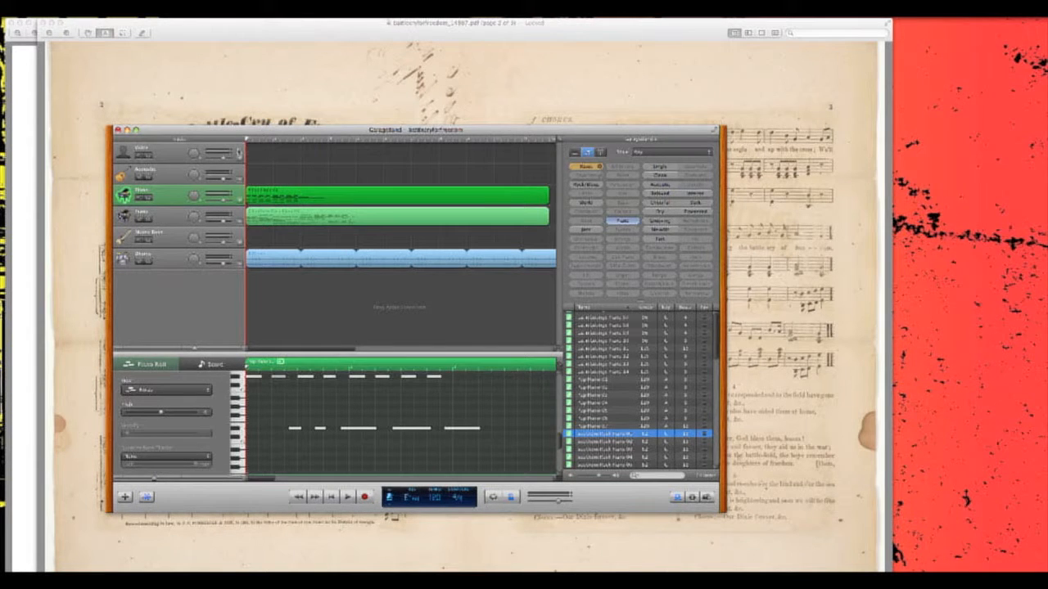
- Move the project window off the sheet music's first page and show the Pop Piano 01 region as a notation score
{"action": "left_click_drag", "start_coordinate": [243, 133], "coordinate": [560, 116]}
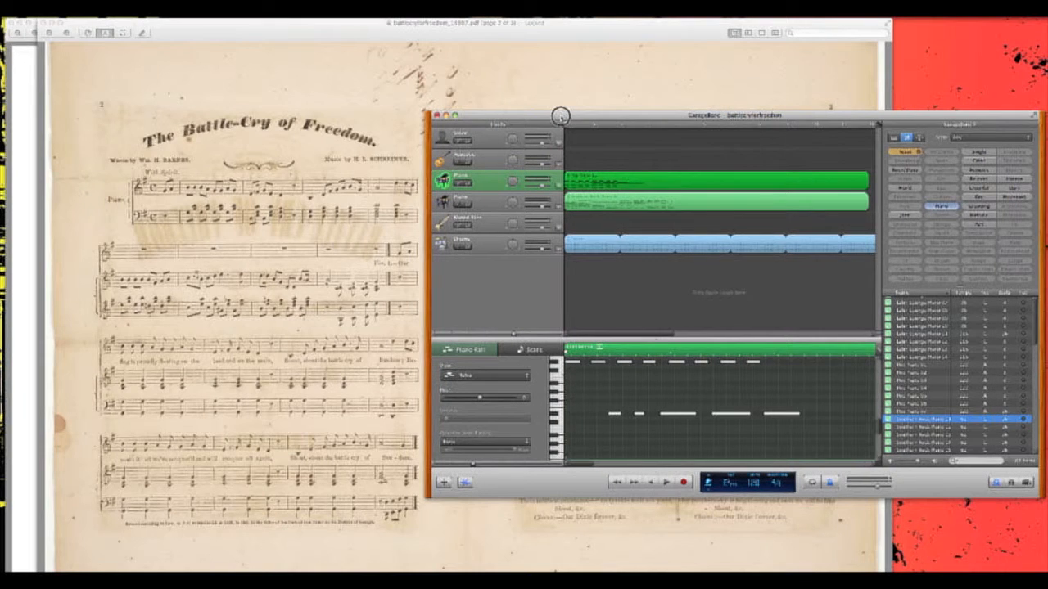
{"action": "left_click", "coordinate": [478, 376]}
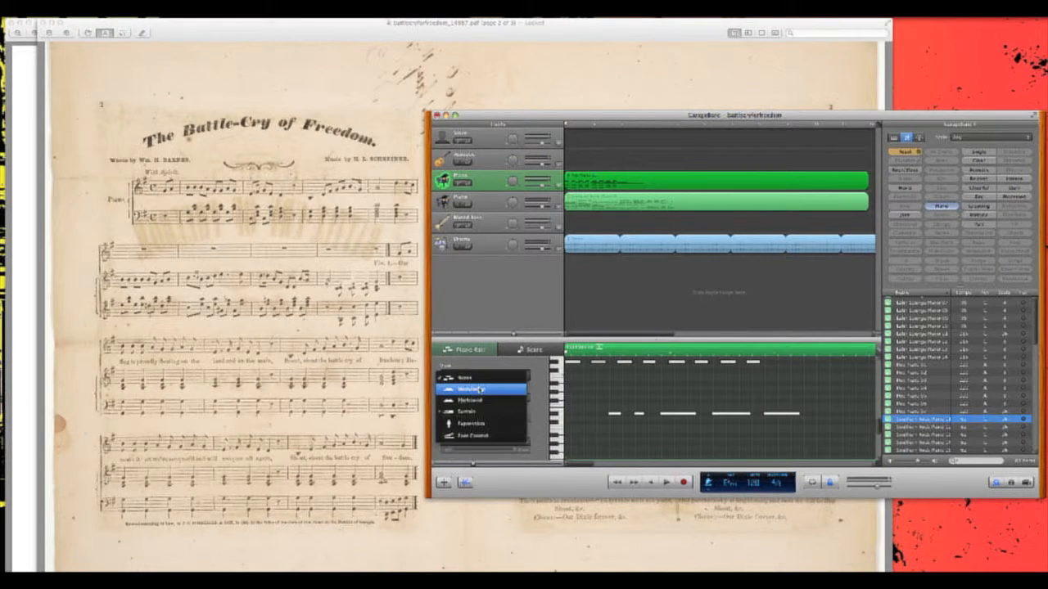
{"action": "left_click", "coordinate": [468, 351]}
{"action": "left_click", "coordinate": [520, 350]}
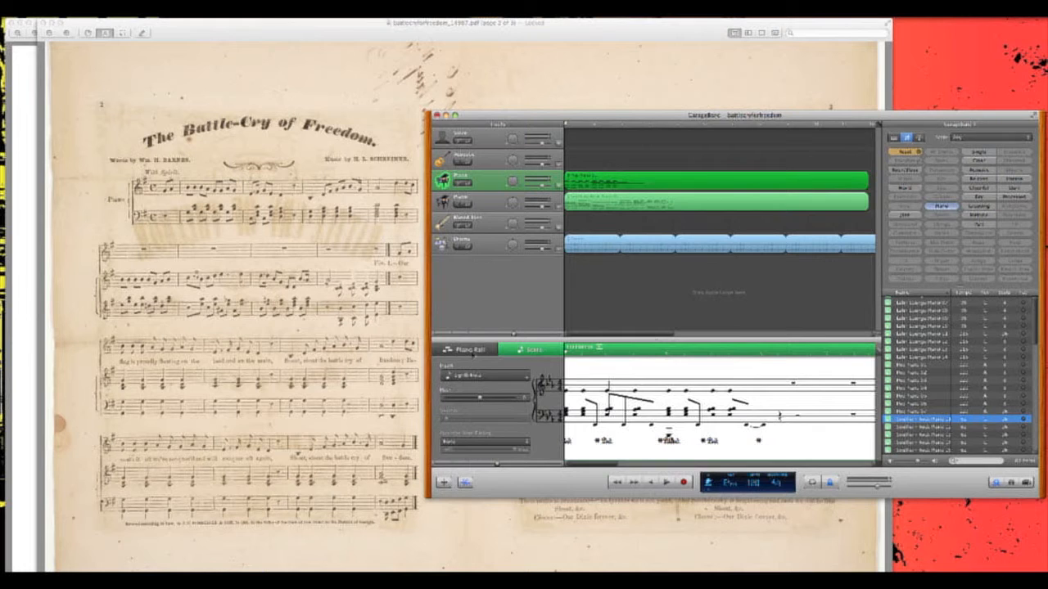
- Switch the editor back to the piano roll, hide and reopen it, and return to the score view
{"action": "left_click", "coordinate": [473, 355]}
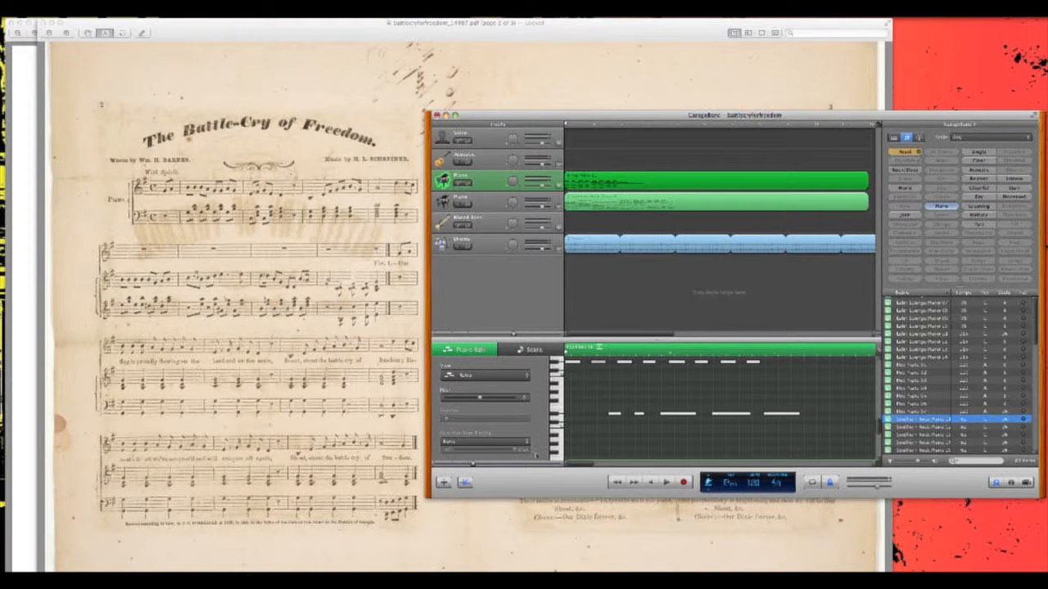
{"action": "left_click", "coordinate": [466, 482]}
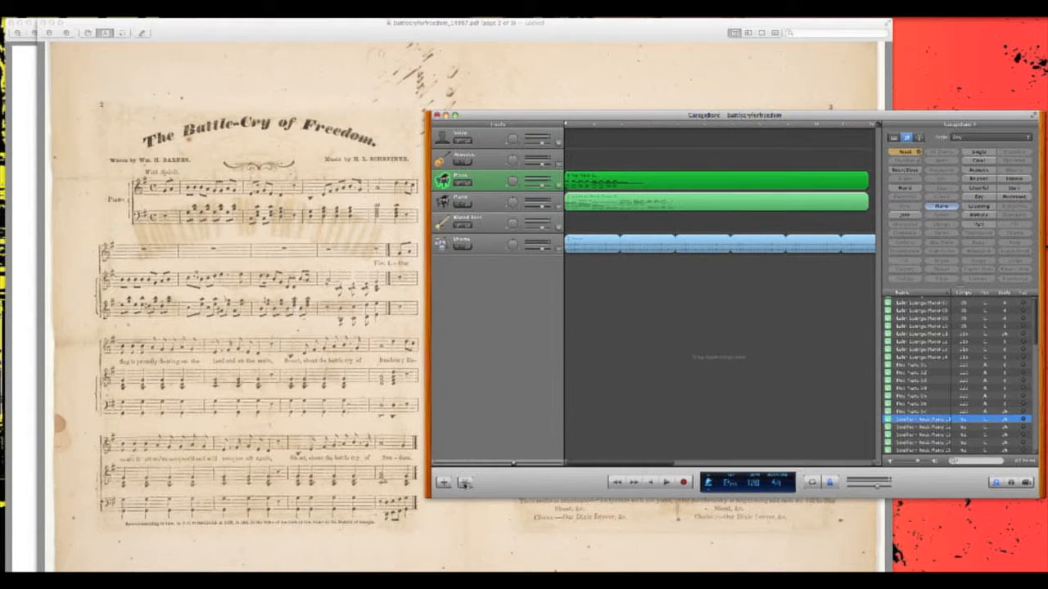
{"action": "left_click", "coordinate": [464, 482]}
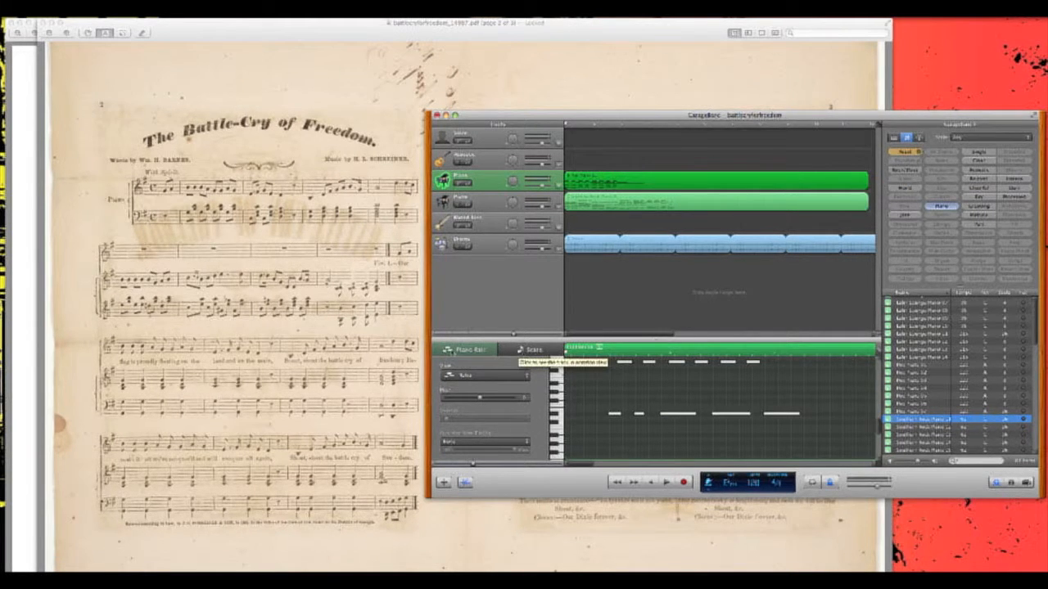
{"action": "left_click", "coordinate": [509, 350]}
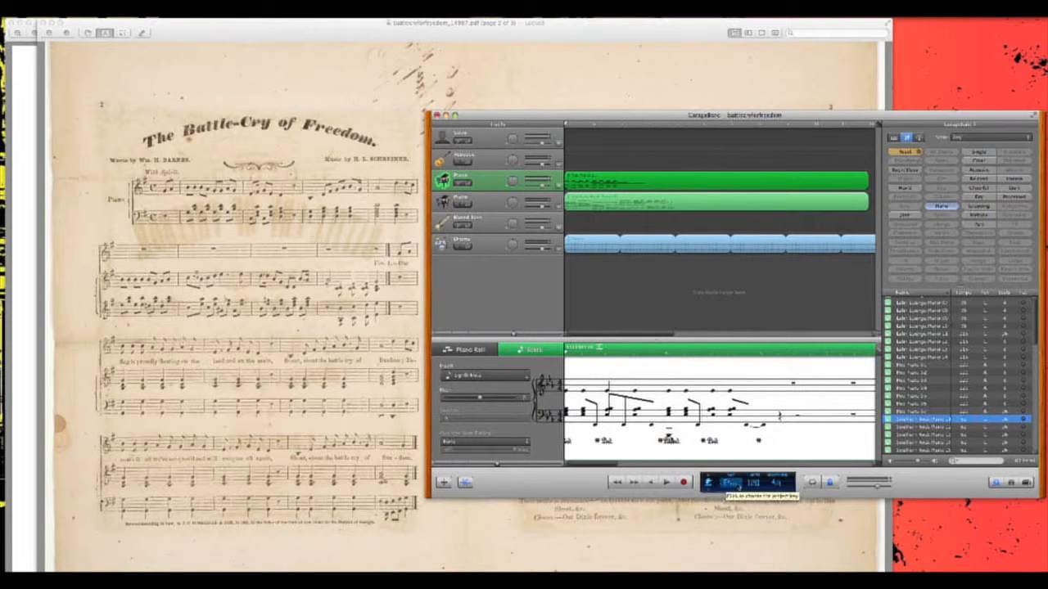
- Cycle the transport display through the Measures, Time and Chord modes and return it to Project mode
{"action": "left_click", "coordinate": [709, 481]}
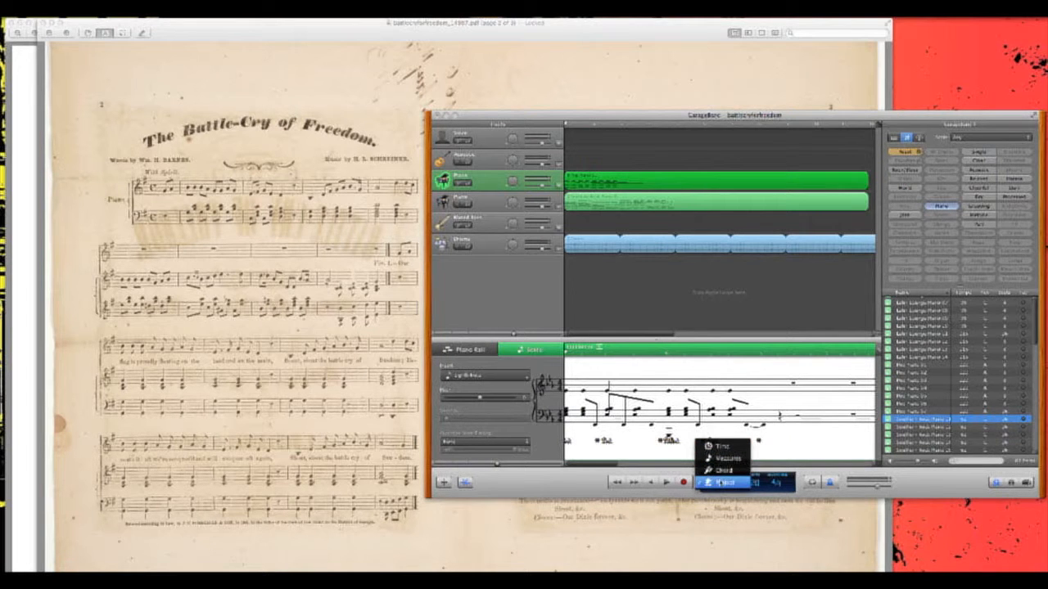
{"action": "left_click", "coordinate": [724, 458]}
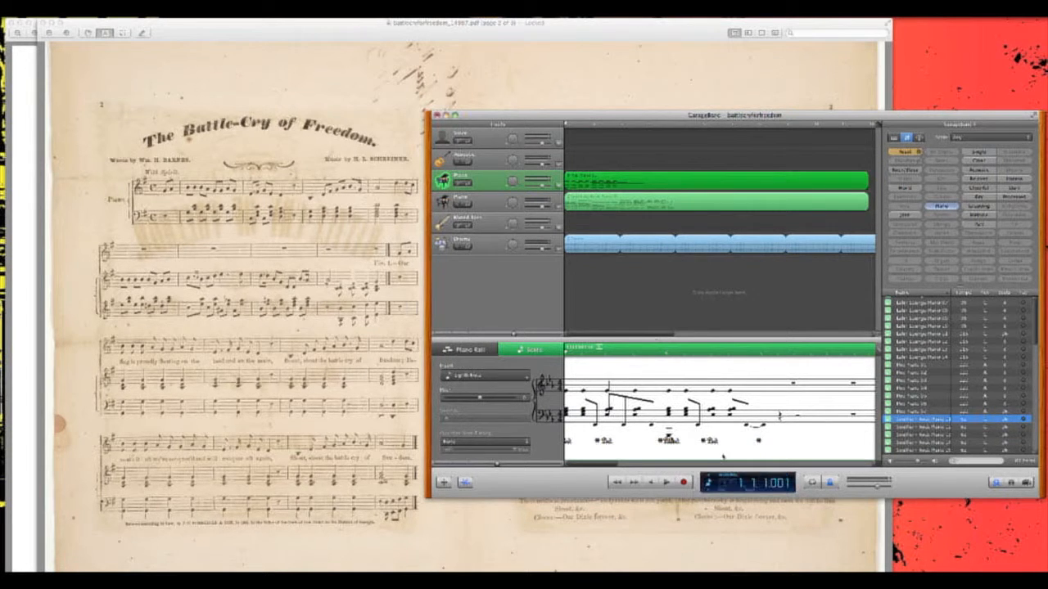
{"action": "left_click", "coordinate": [708, 482]}
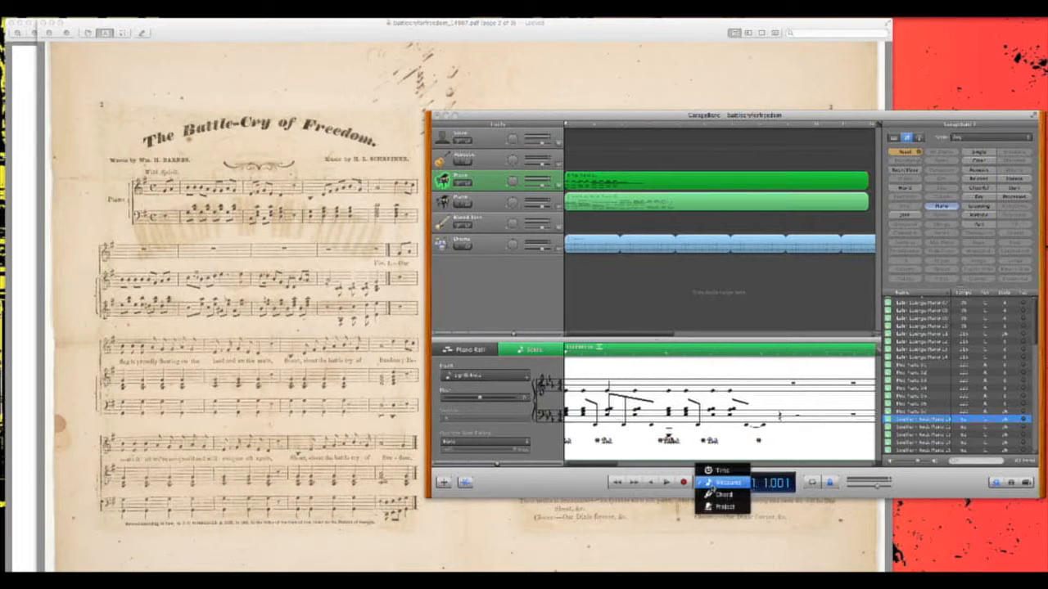
{"action": "left_click", "coordinate": [707, 484]}
{"action": "left_click", "coordinate": [709, 483]}
{"action": "left_click", "coordinate": [718, 470]}
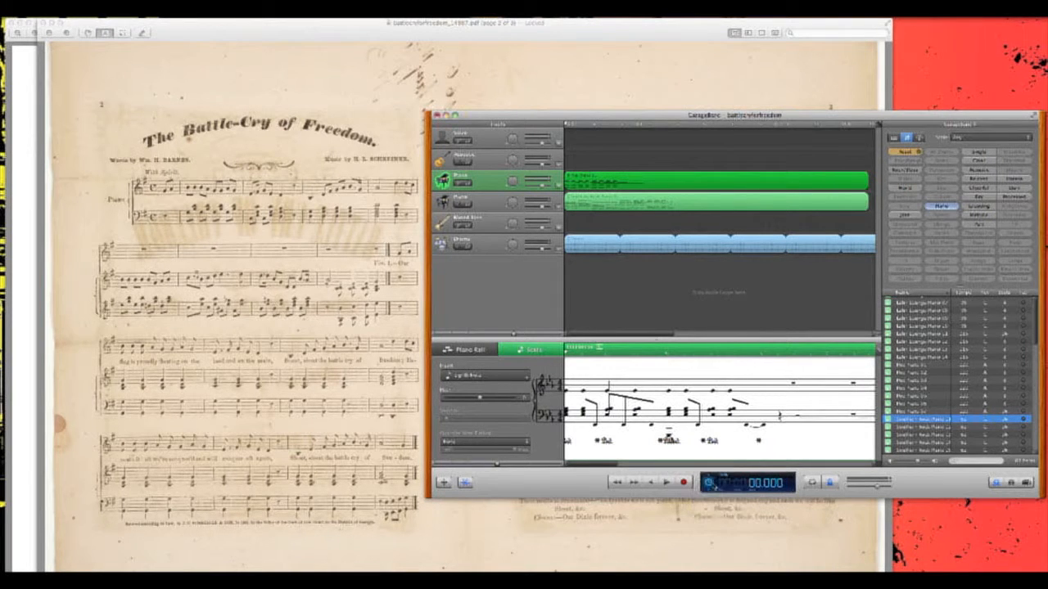
{"action": "left_click", "coordinate": [710, 483]}
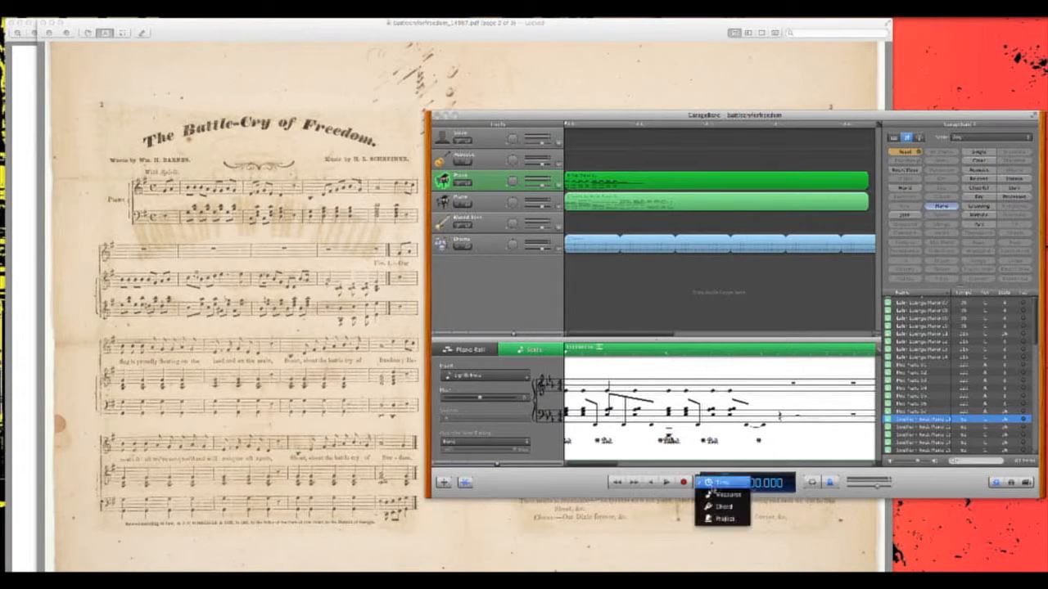
{"action": "left_click", "coordinate": [717, 499]}
{"action": "left_click", "coordinate": [709, 484]}
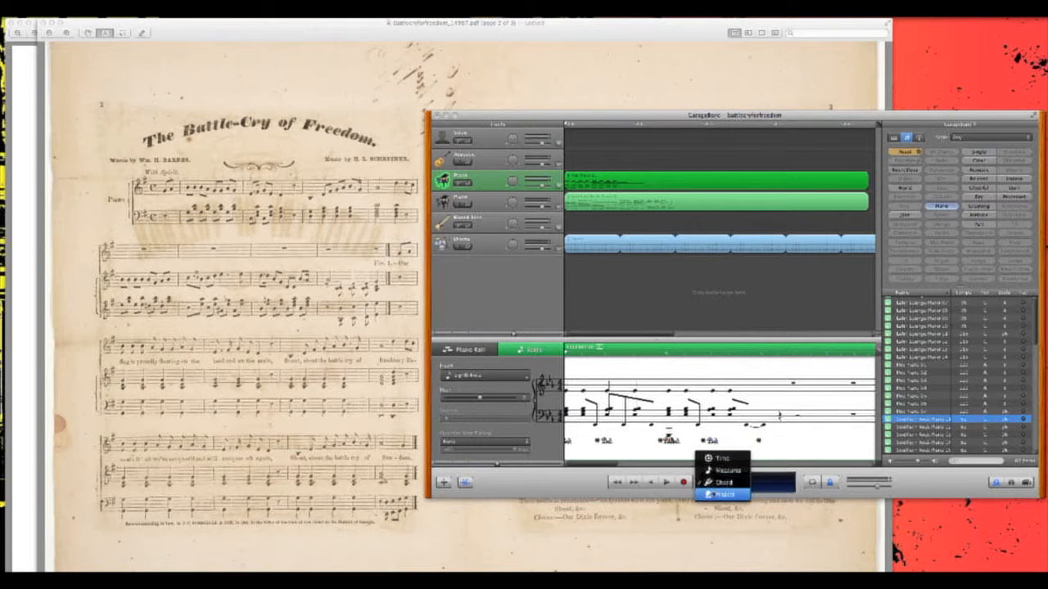
{"action": "left_click", "coordinate": [720, 494]}
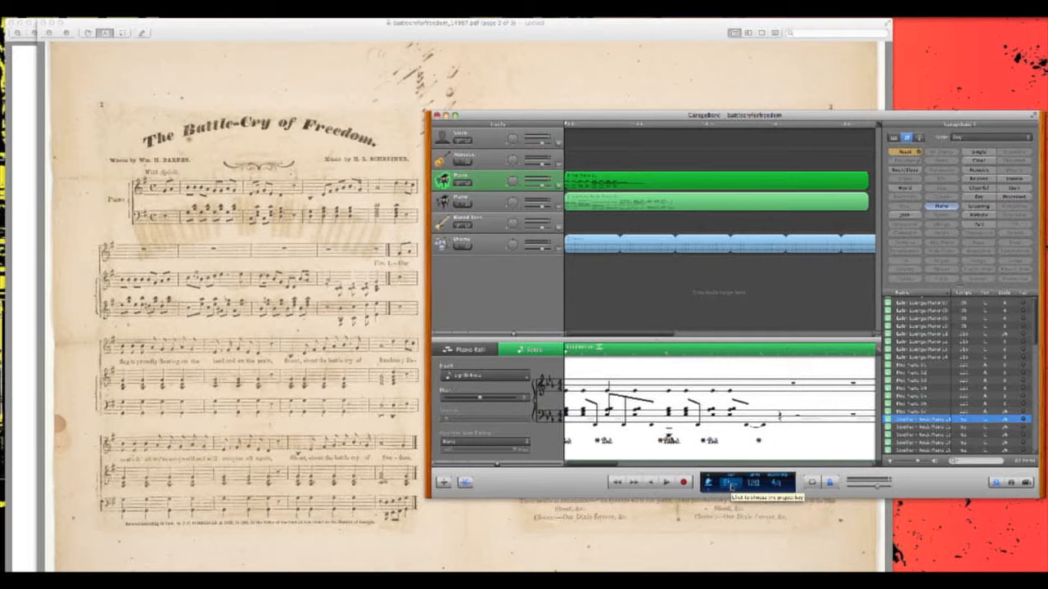
- Try E-flat minor, D minor and D-flat major as the project key, finishing on F minor
{"action": "left_click", "coordinate": [730, 484]}
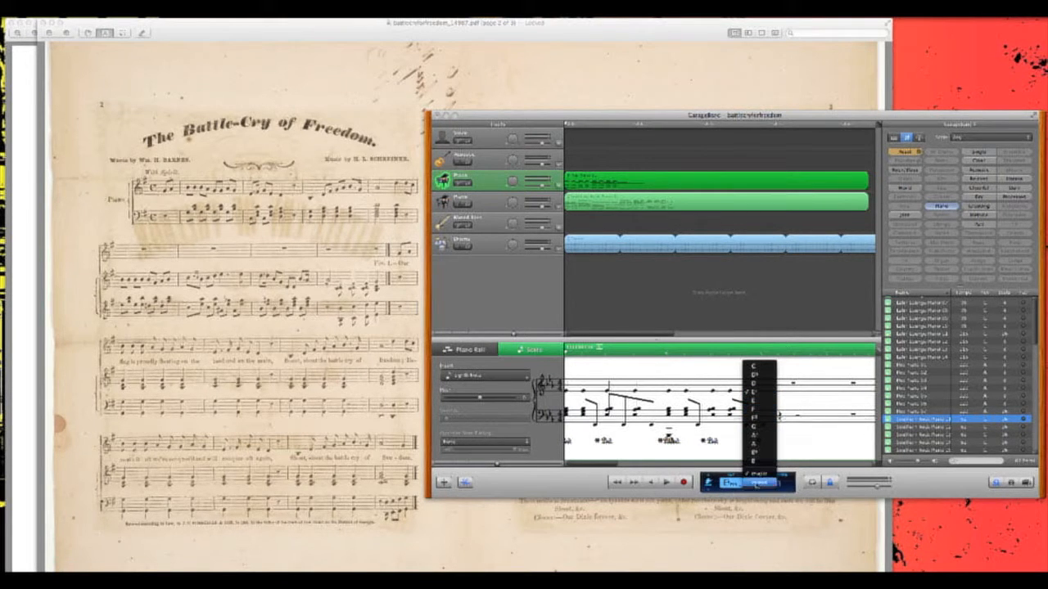
{"action": "left_click", "coordinate": [755, 460]}
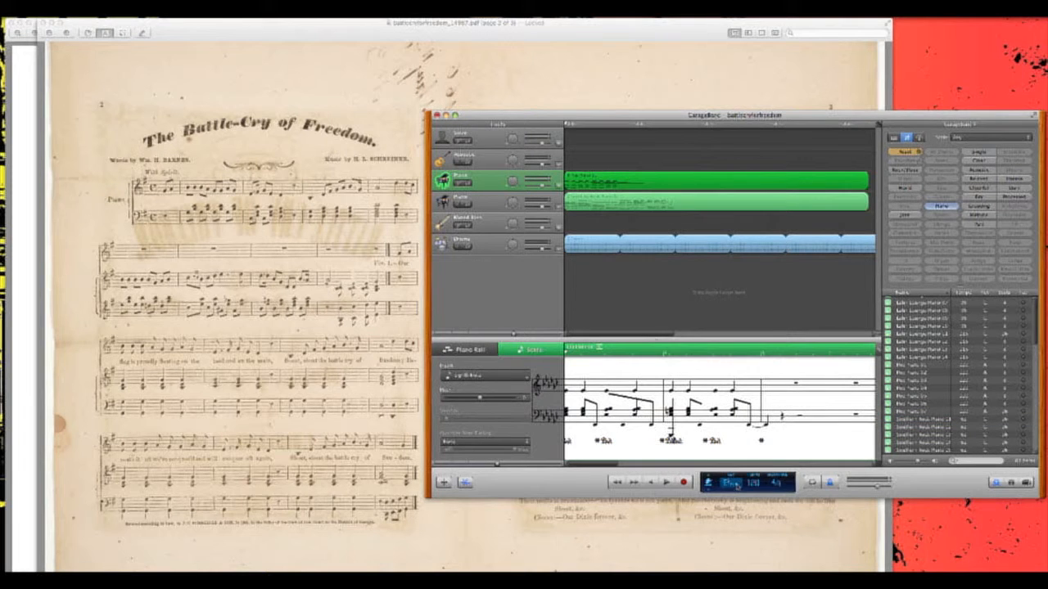
{"action": "left_click", "coordinate": [730, 483]}
{"action": "left_click", "coordinate": [749, 481]}
{"action": "left_click", "coordinate": [725, 483]}
{"action": "left_click", "coordinate": [727, 483]}
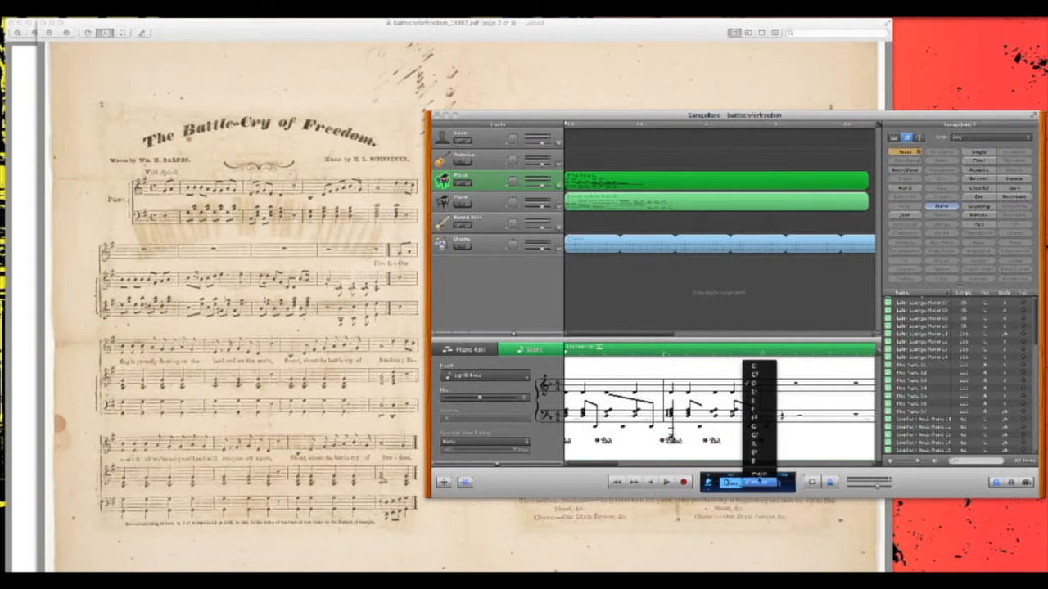
{"action": "left_click", "coordinate": [759, 475]}
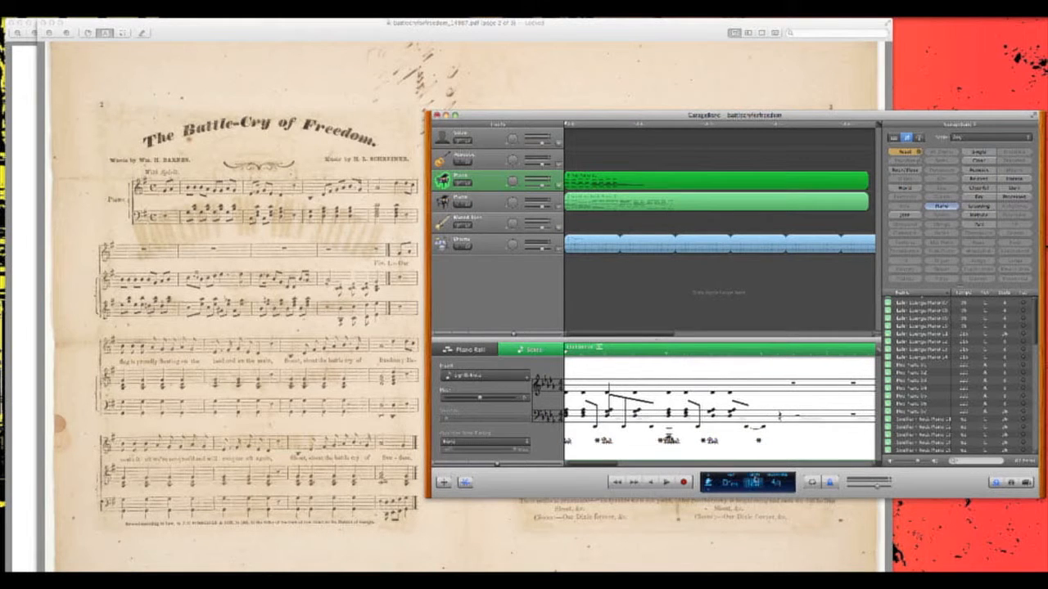
{"action": "left_click", "coordinate": [734, 485]}
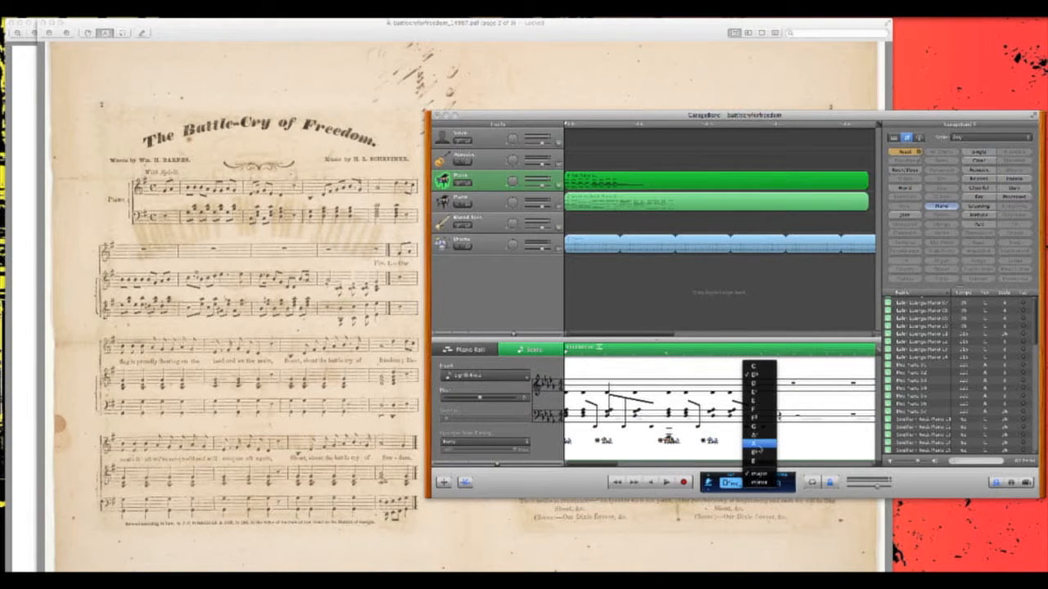
{"action": "left_click", "coordinate": [760, 442]}
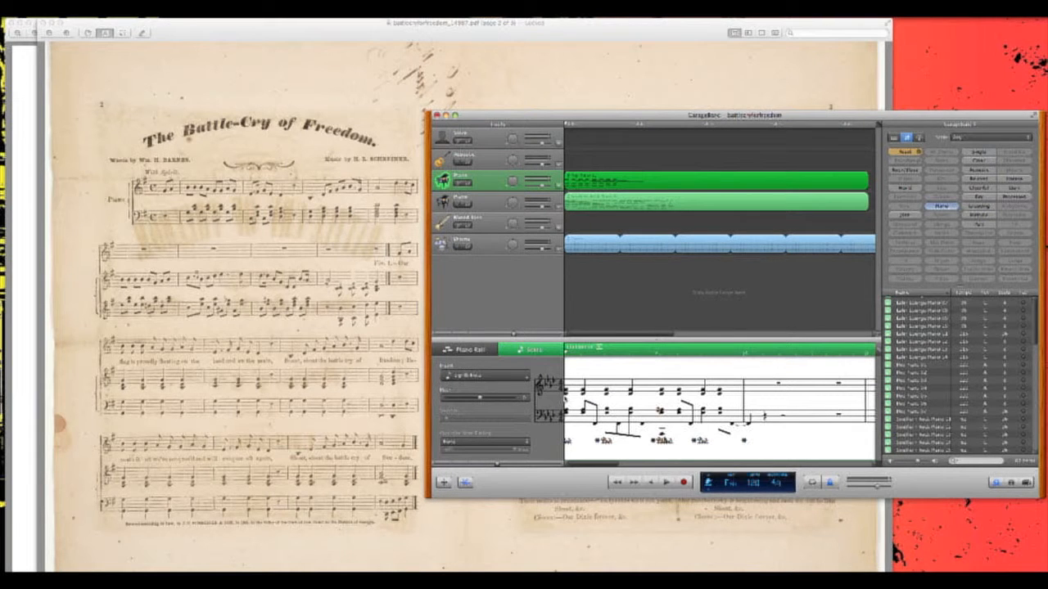
- Select the first note on the treble staff of the score and move it slightly later in the measure
{"action": "left_click", "coordinate": [566, 396]}
{"action": "left_click_drag", "start_coordinate": [567, 395], "coordinate": [580, 383]}
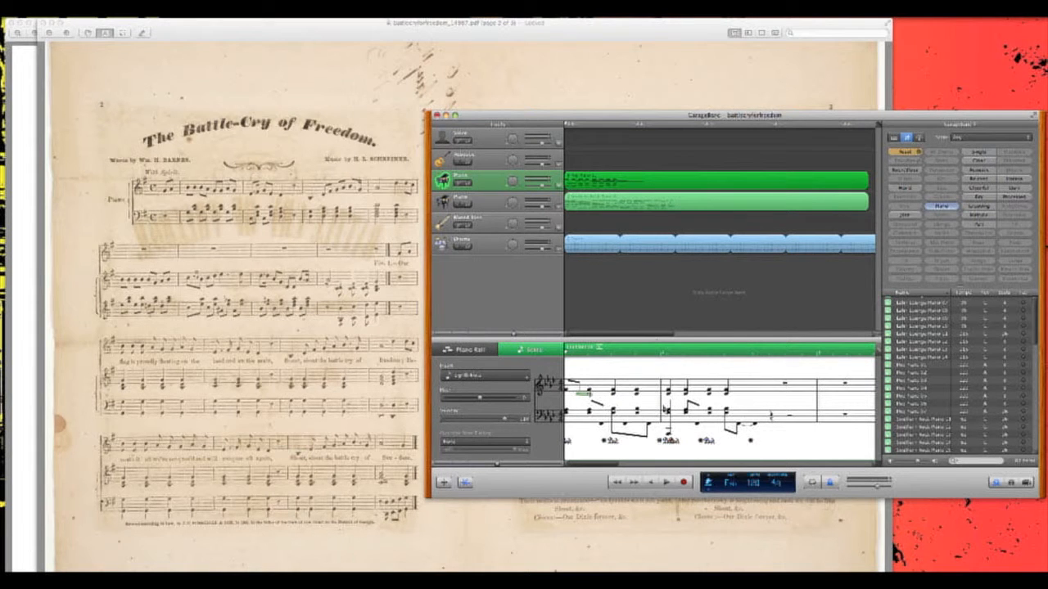
- Set the project time signature to 3/4, switch it to 2/4 for comparison in the score, and return it to 3/4
{"action": "left_click", "coordinate": [775, 482]}
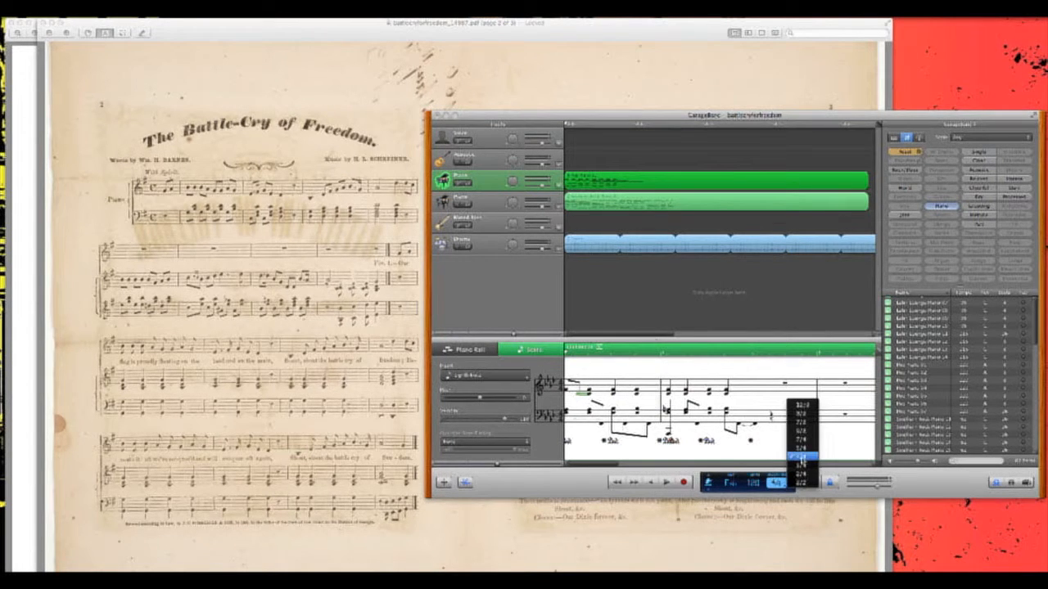
{"action": "left_click", "coordinate": [800, 447]}
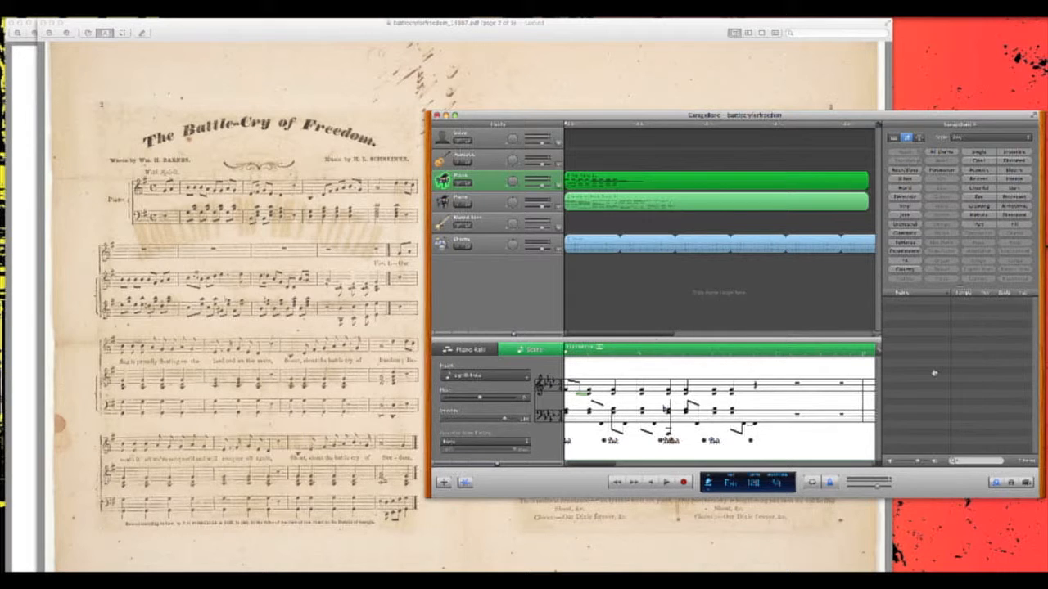
{"action": "left_click", "coordinate": [774, 482]}
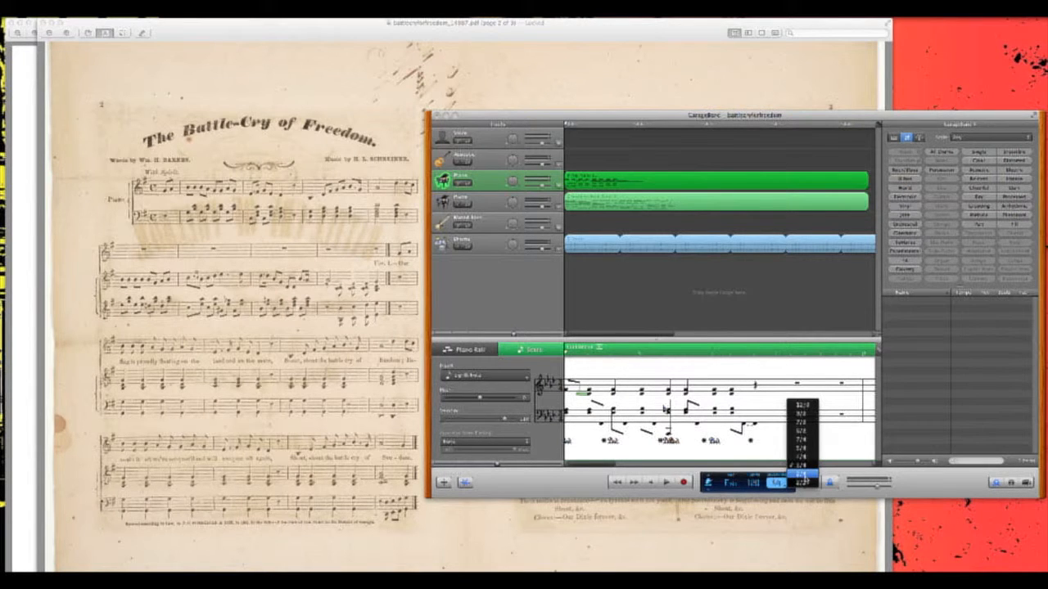
{"action": "left_click", "coordinate": [801, 473]}
{"action": "scroll", "coordinate": [597, 391], "scroll_direction": "left", "scroll_amount": 1}
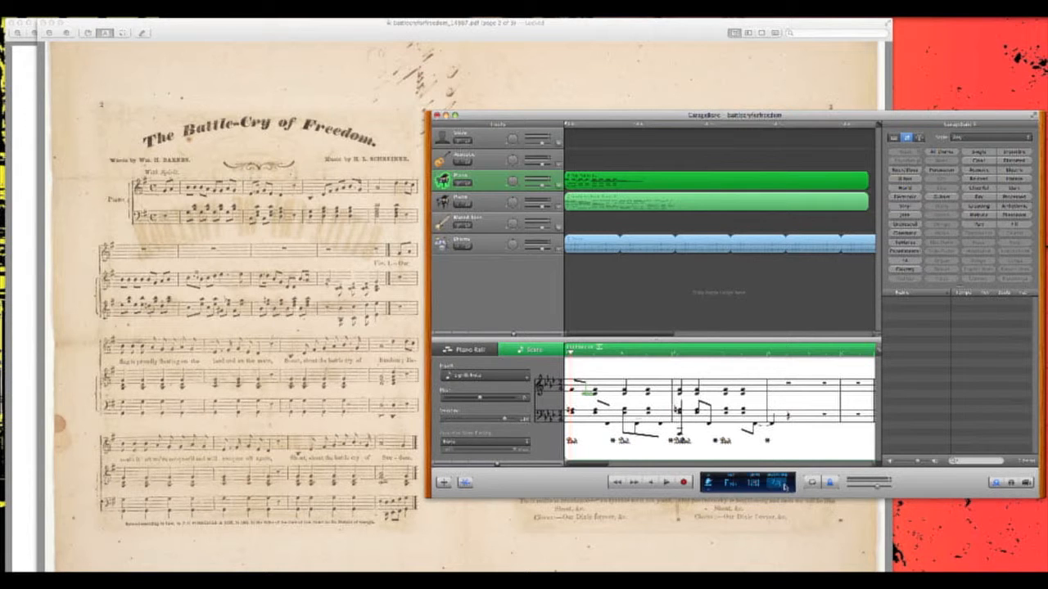
{"action": "left_click", "coordinate": [771, 485]}
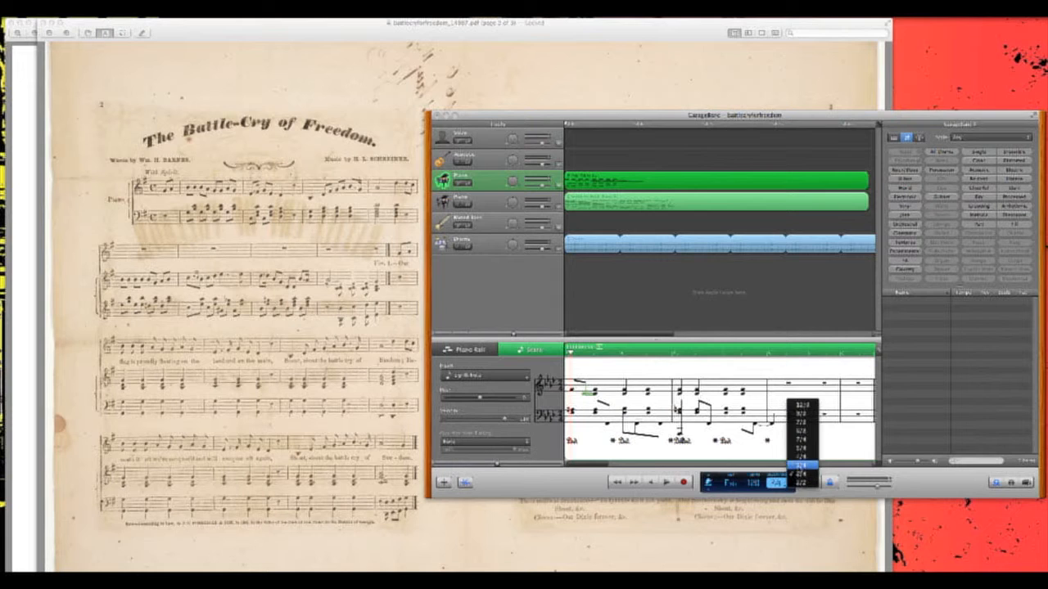
{"action": "left_click", "coordinate": [801, 473]}
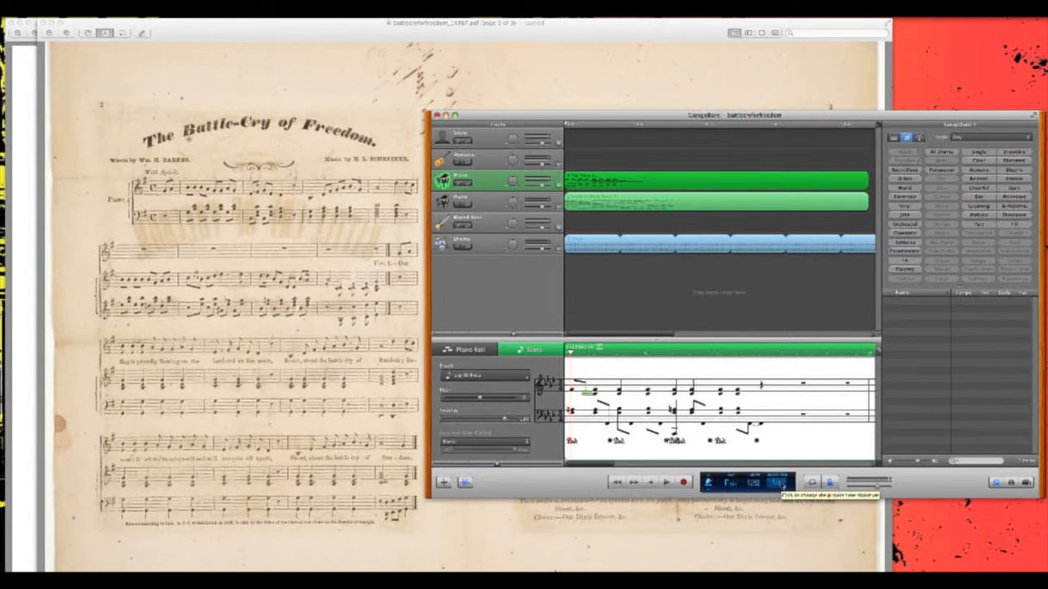
- Review the available time signatures and the project tempo control
{"action": "left_click", "coordinate": [778, 482]}
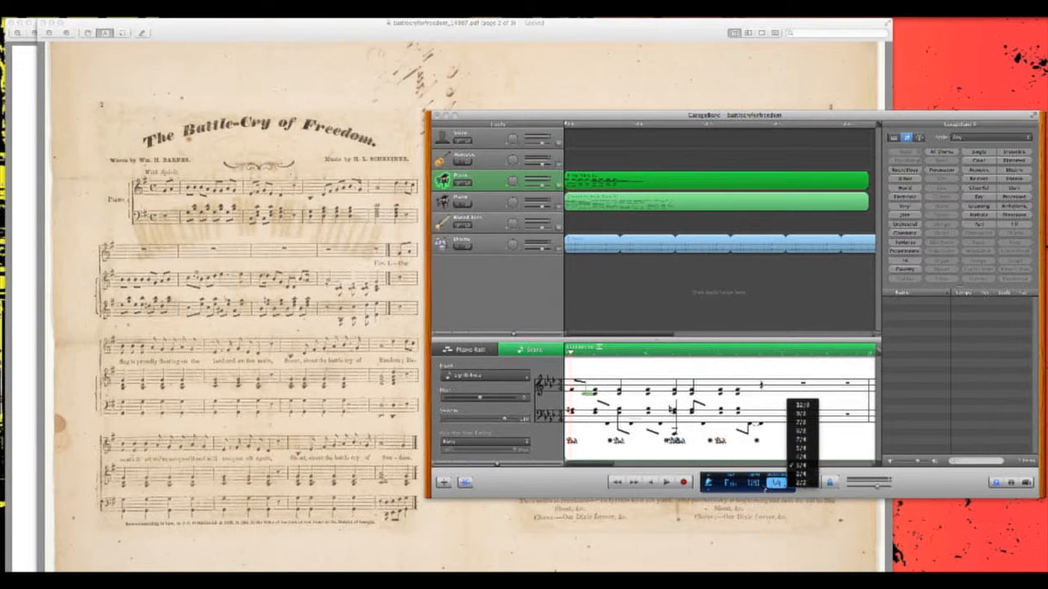
{"action": "left_click", "coordinate": [760, 489]}
{"action": "left_click", "coordinate": [756, 485]}
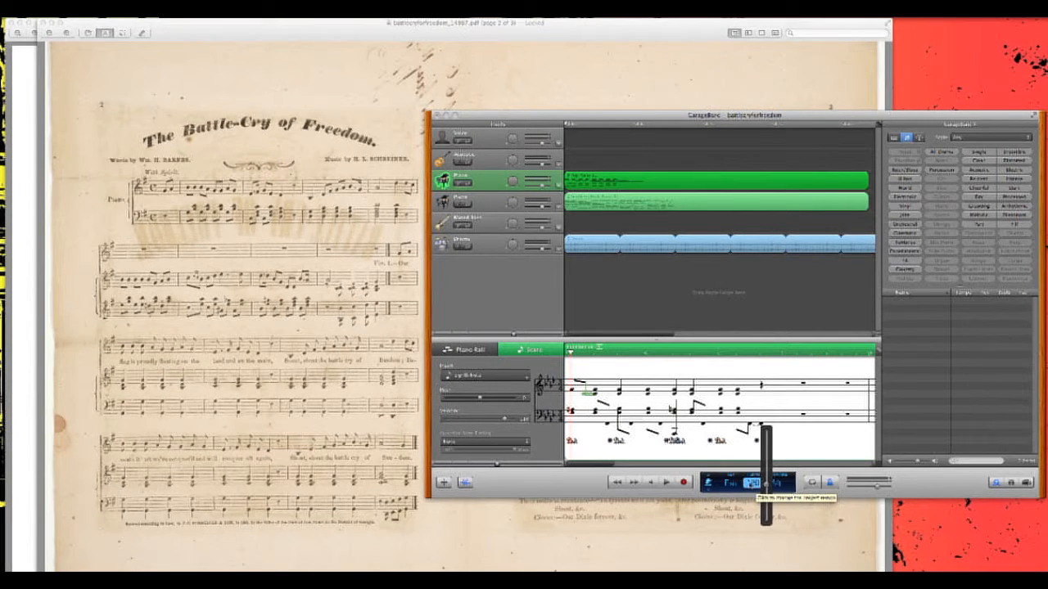
{"action": "left_click", "coordinate": [739, 459]}
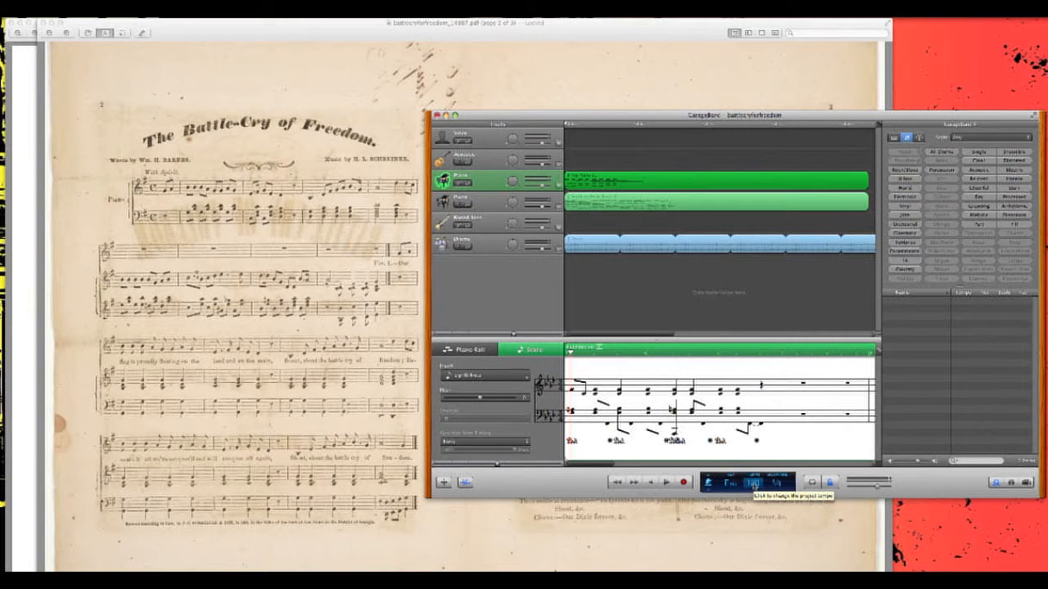
- Lower the project tempo slightly
{"action": "left_click", "coordinate": [753, 484]}
{"action": "mouse_move", "coordinate": [766, 483]}
{"action": "left_mouse_down"}
{"action": "mouse_move", "coordinate": [767, 497]}
{"action": "mouse_move", "coordinate": [766, 480]}
{"action": "left_mouse_up"}
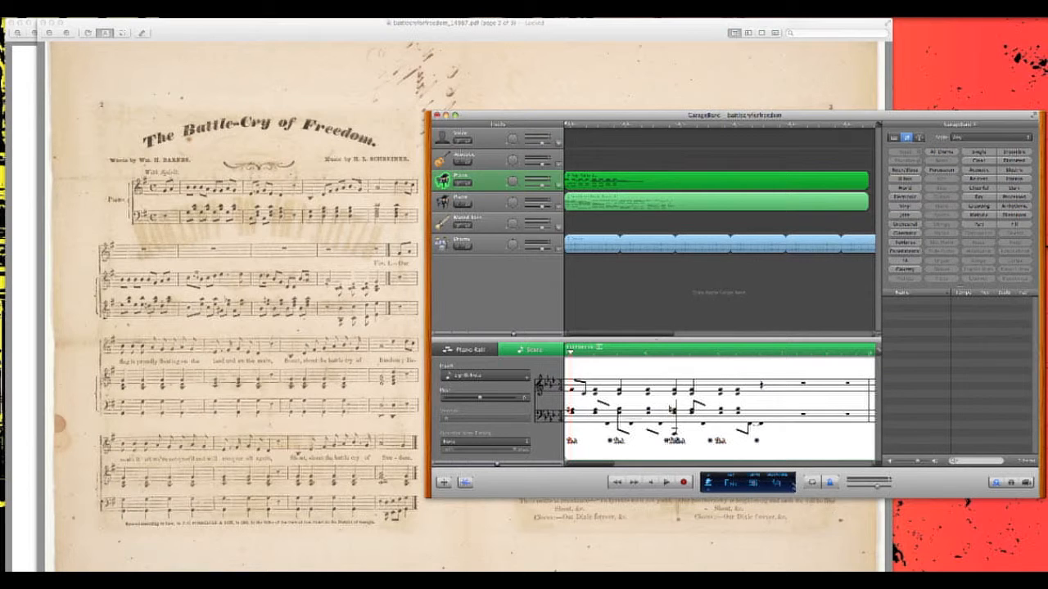
{"action": "left_click", "coordinate": [731, 485]}
{"action": "left_click", "coordinate": [664, 463]}
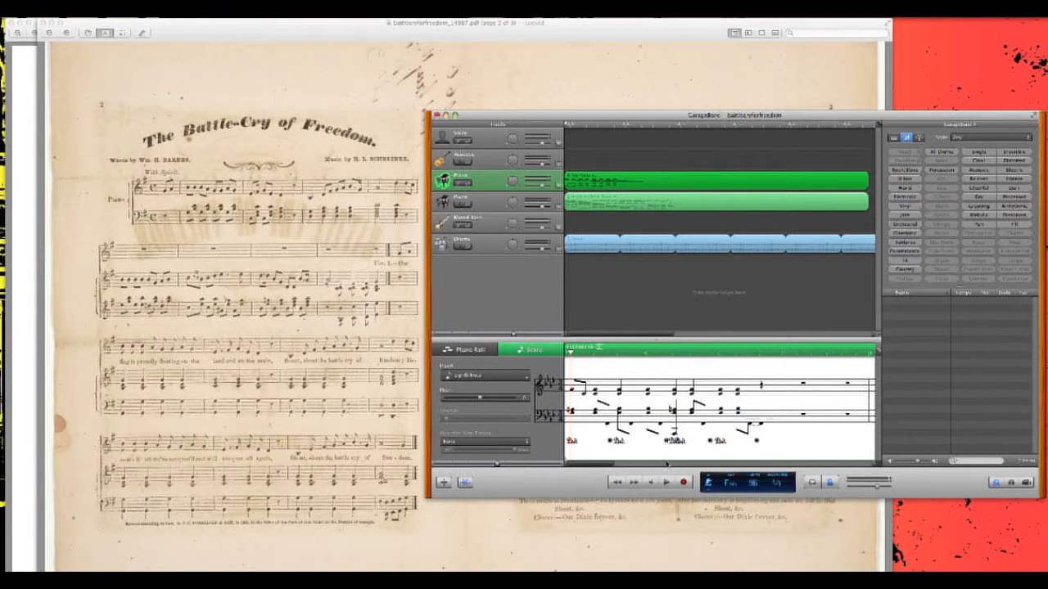
- Try adding an eighth note at the start of the treble staff
{"action": "left_click", "coordinate": [583, 389]}
{"action": "left_click_drag", "start_coordinate": [584, 389], "coordinate": [584, 382]}
{"action": "left_click", "coordinate": [579, 385]}
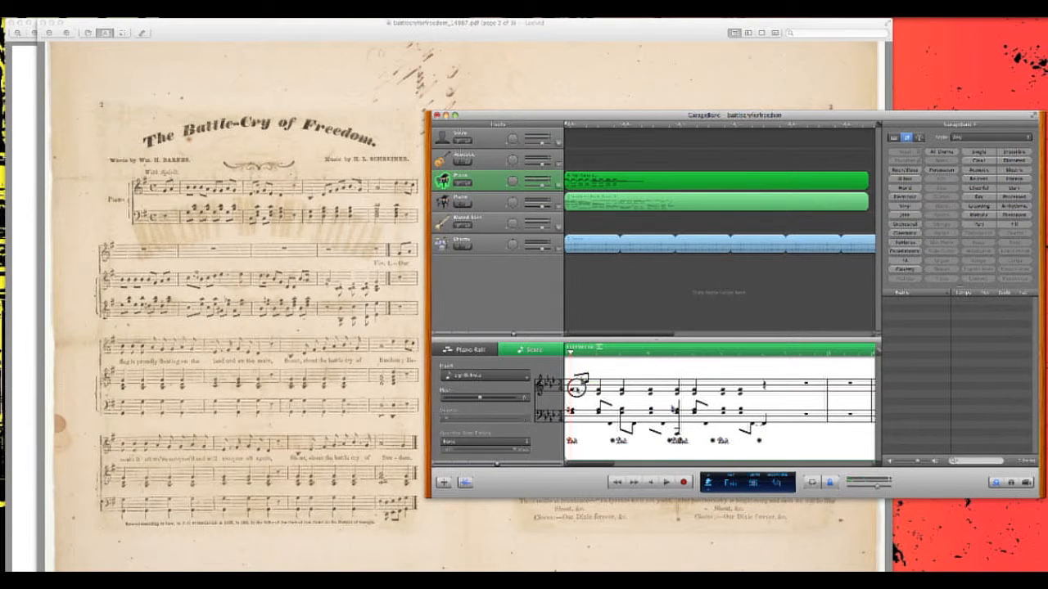
{"action": "left_click", "coordinate": [575, 380]}
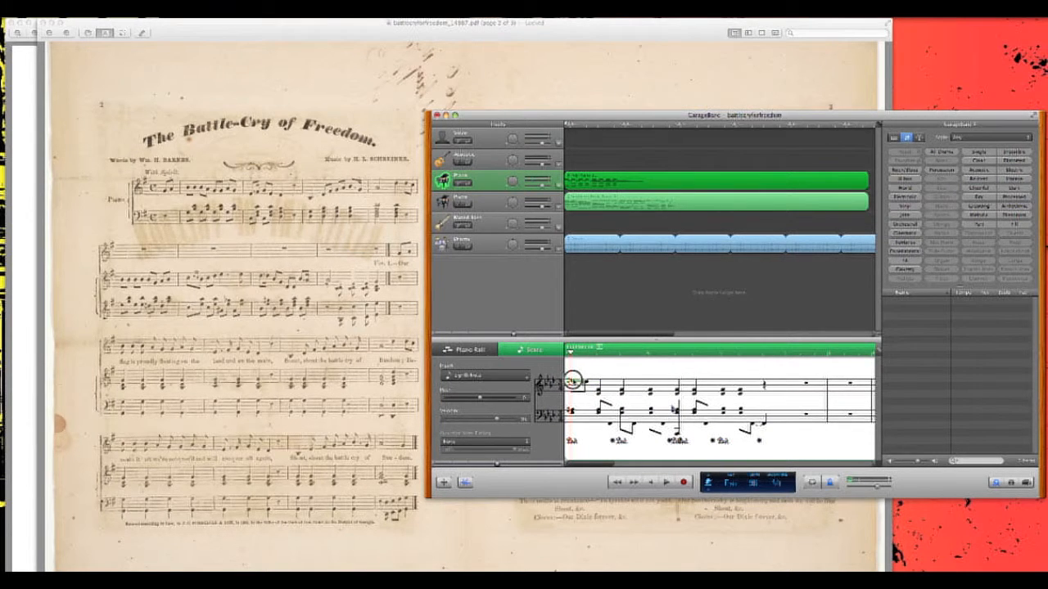
- Set the inserted note value to dotted quarter and add a note at the start of the treble staff
{"action": "left_click", "coordinate": [487, 378]}
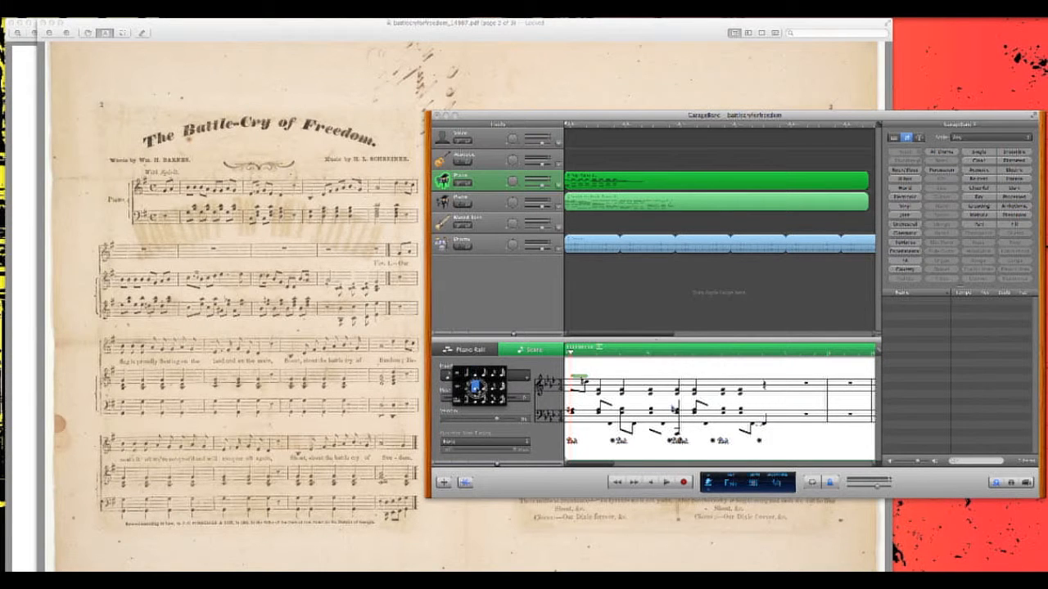
{"action": "left_click", "coordinate": [475, 386]}
{"action": "left_click", "coordinate": [576, 386]}
{"action": "left_click", "coordinate": [573, 375]}
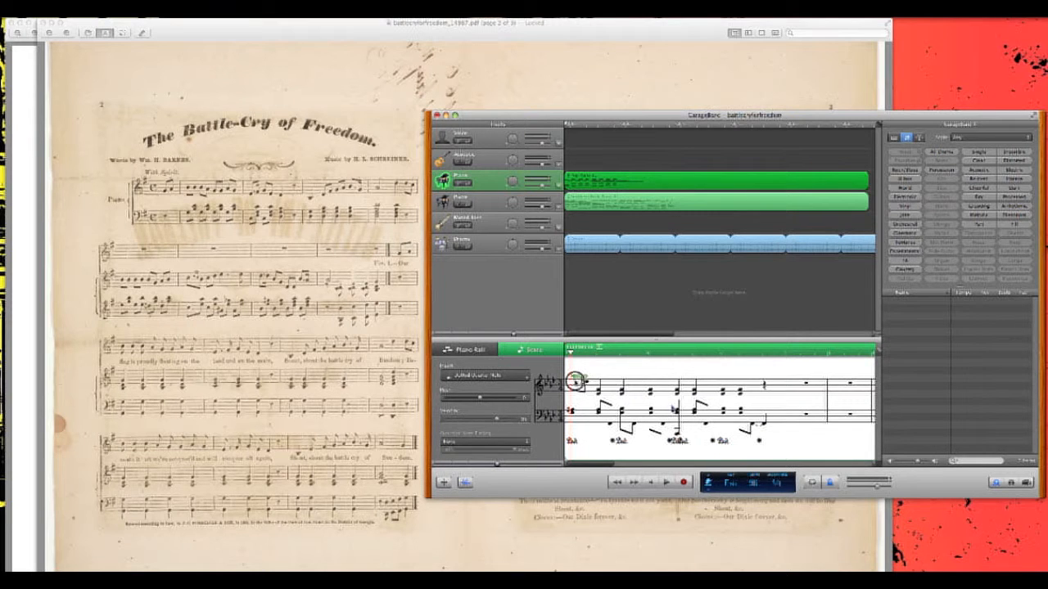
{"action": "left_click", "coordinate": [585, 382]}
{"action": "left_click", "coordinate": [578, 382]}
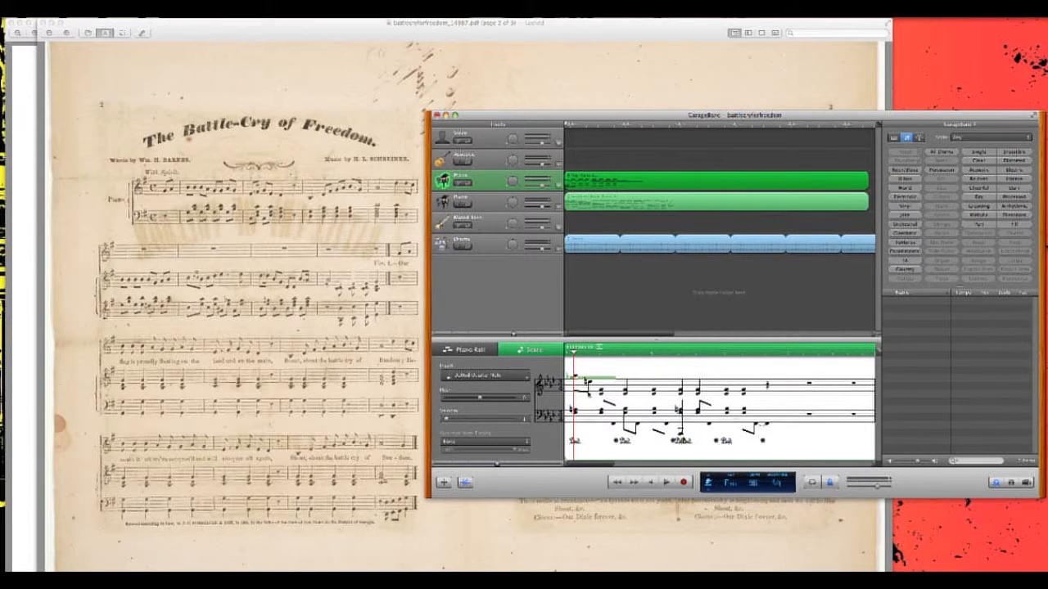
- Delete the notes in the opening measures and insert two dotted quarter notes on the treble staff
{"action": "left_click_drag", "start_coordinate": [564, 365], "coordinate": [689, 449]}
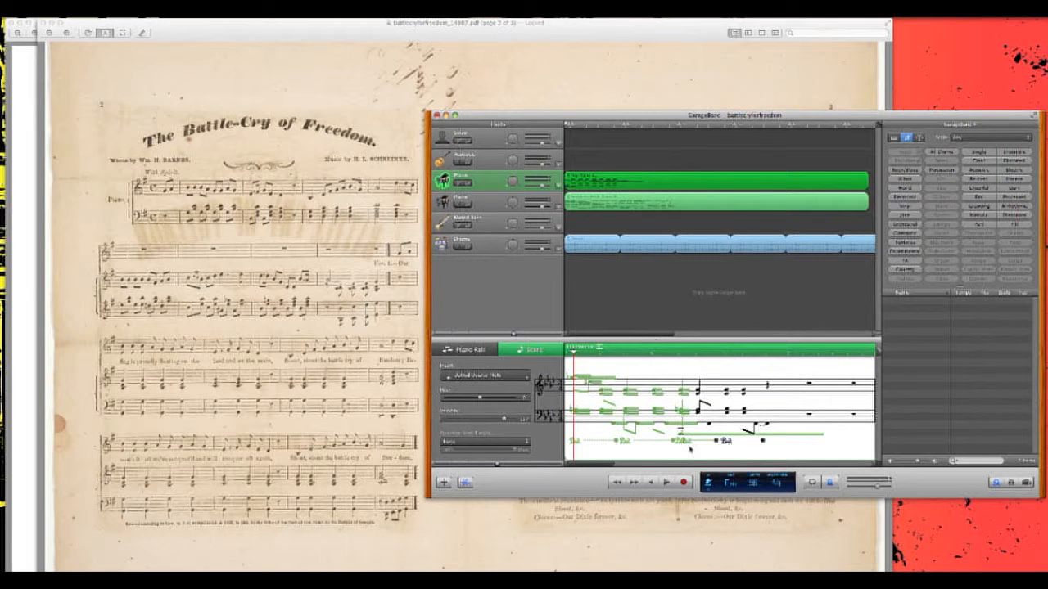
{"action": "key", "text": "Delete"}
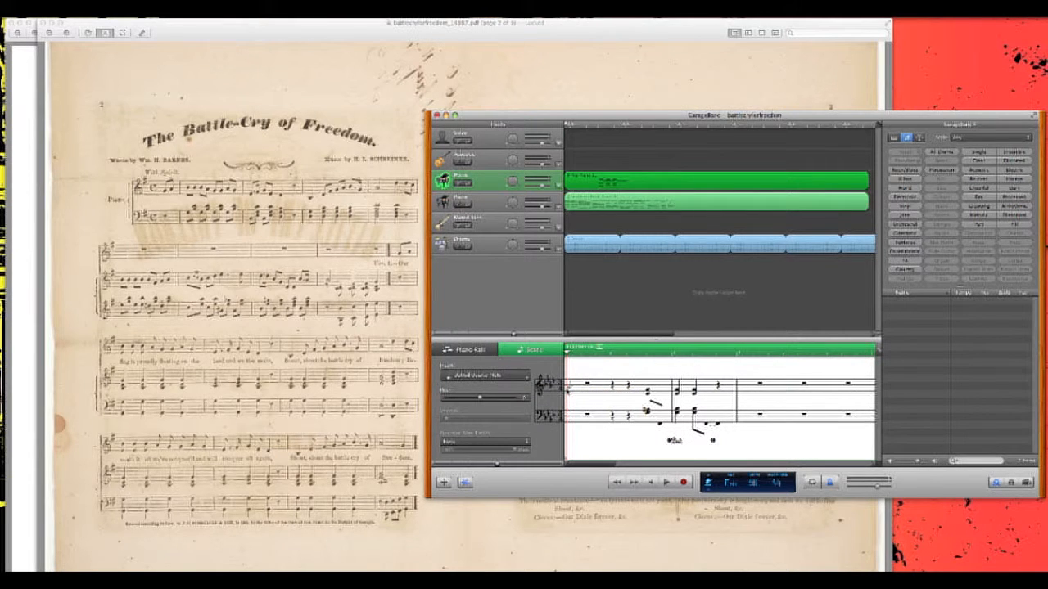
{"action": "left_click", "coordinate": [569, 383], "text": "super"}
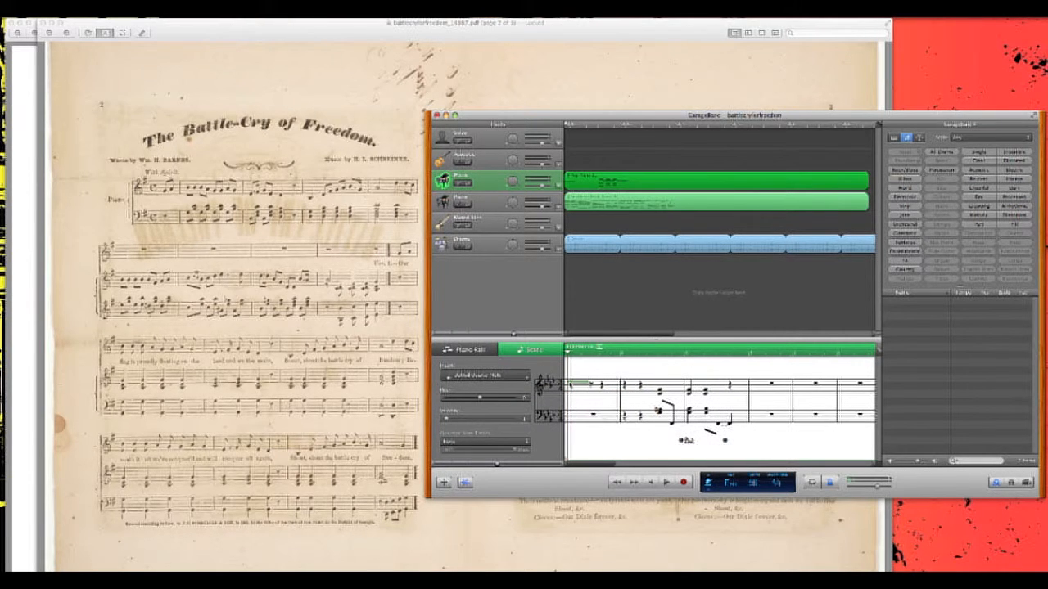
{"action": "left_click", "coordinate": [592, 390], "text": "super"}
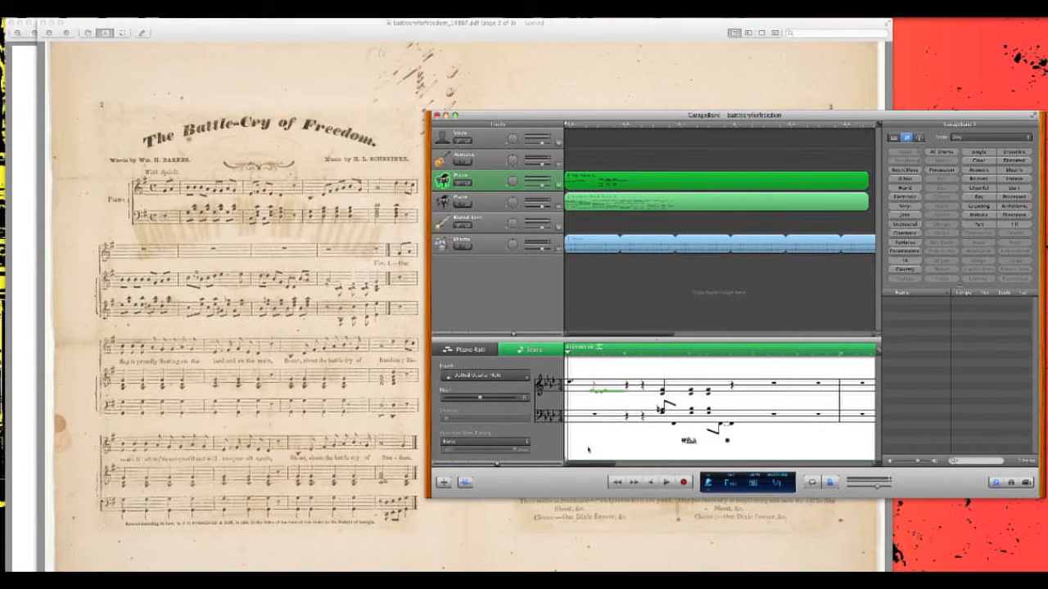
- Set the inserted note value to quarter and add two notes to the bass staff in the opening measure
{"action": "left_click", "coordinate": [517, 380]}
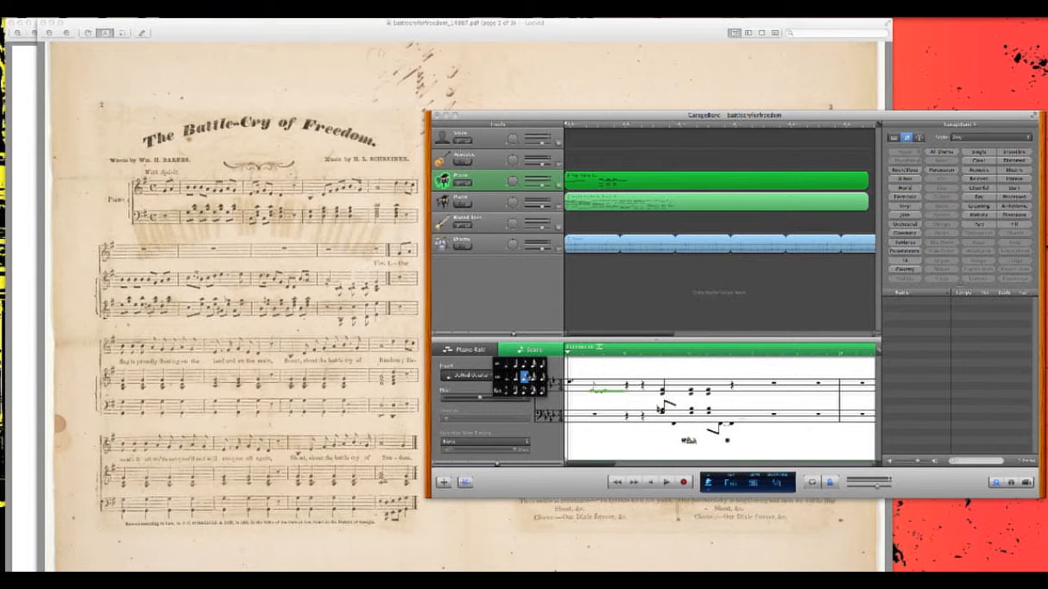
{"action": "left_click", "coordinate": [515, 364]}
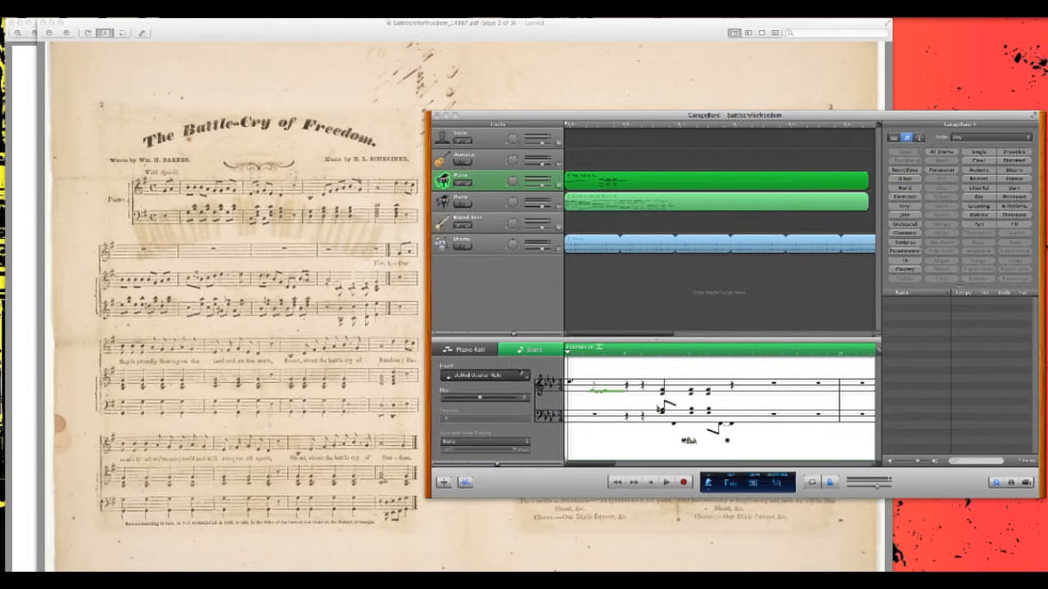
{"action": "left_click", "coordinate": [568, 413], "text": "super"}
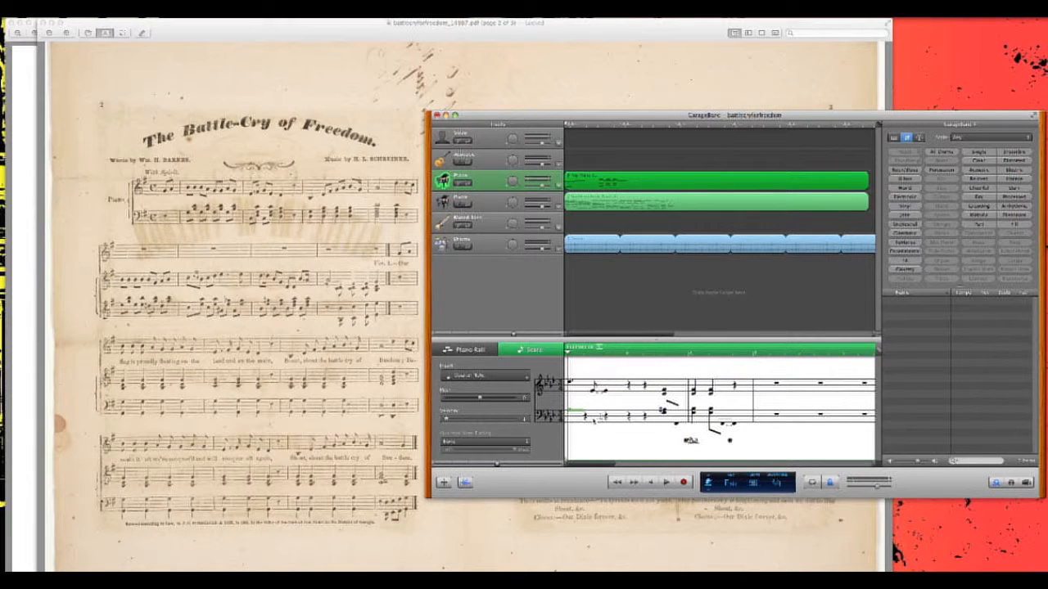
{"action": "left_click", "coordinate": [603, 416], "text": "super"}
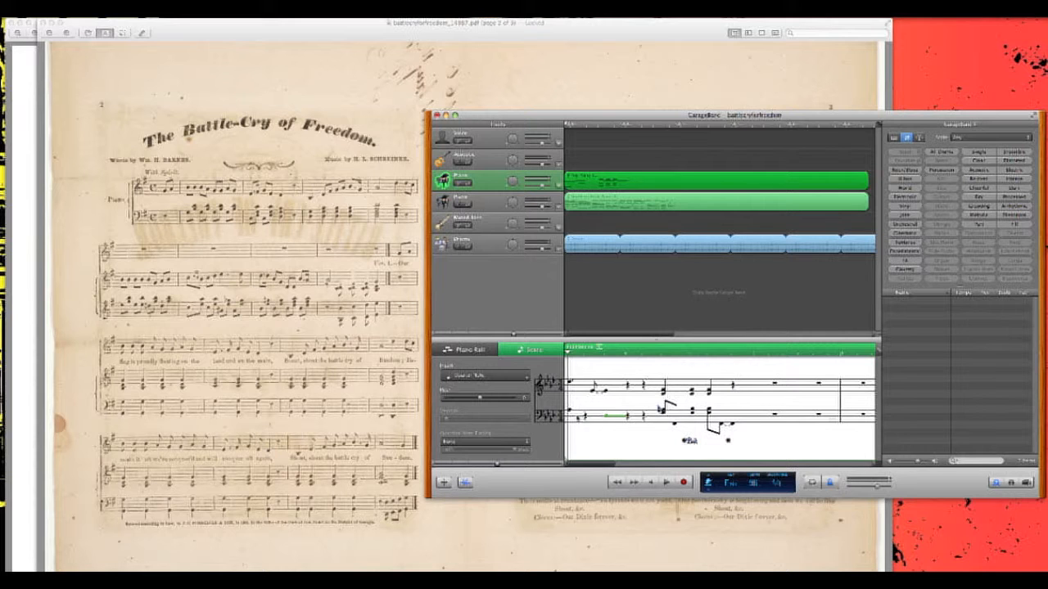
- Set the inserted note value to dotted eighth and add a note between the two new bass staff notes
{"action": "left_click", "coordinate": [482, 377]}
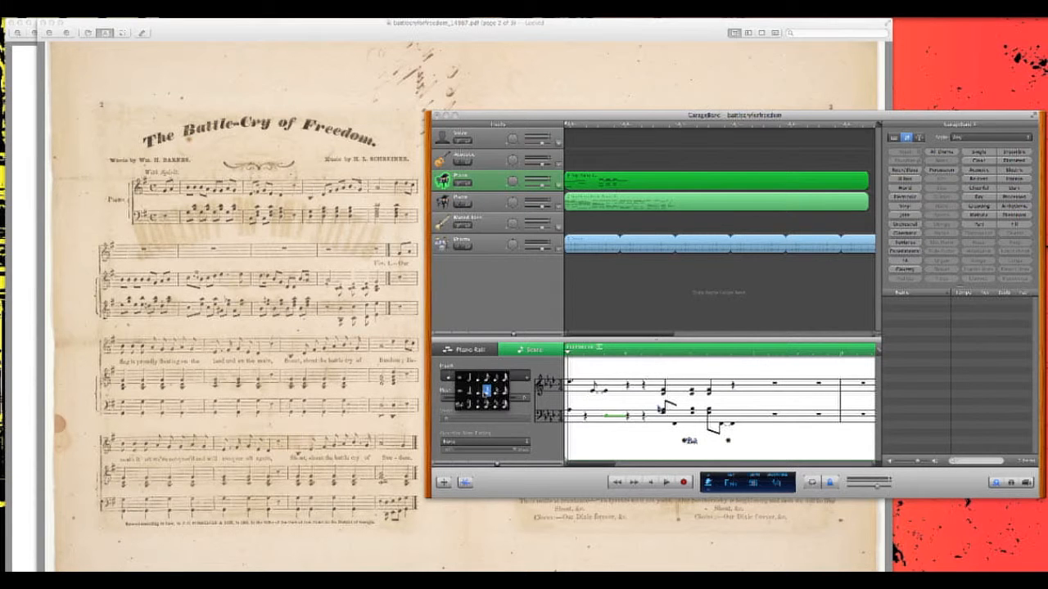
{"action": "left_click", "coordinate": [486, 391]}
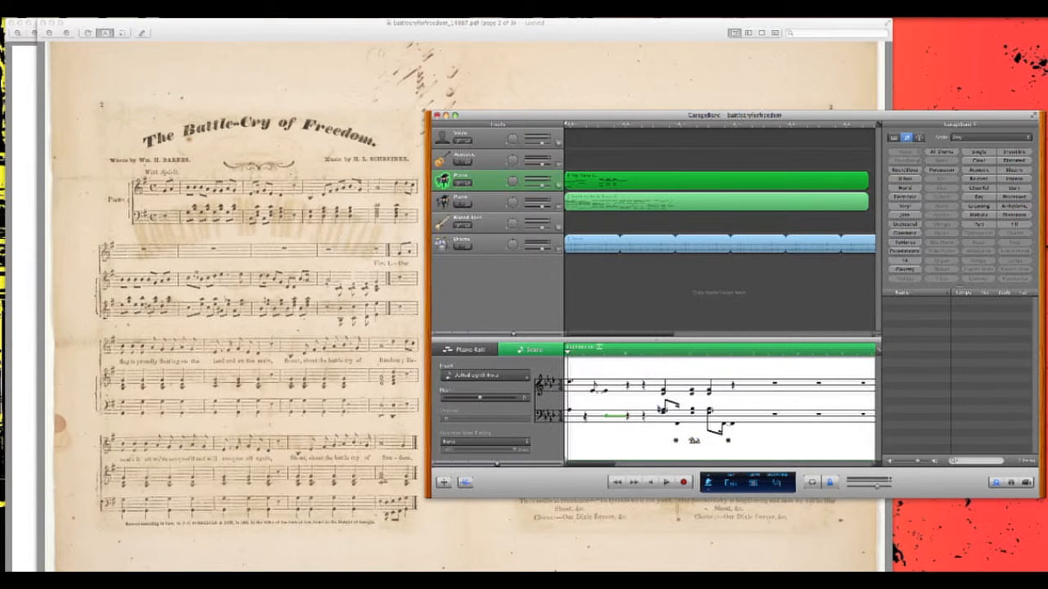
{"action": "left_click", "coordinate": [580, 416]}
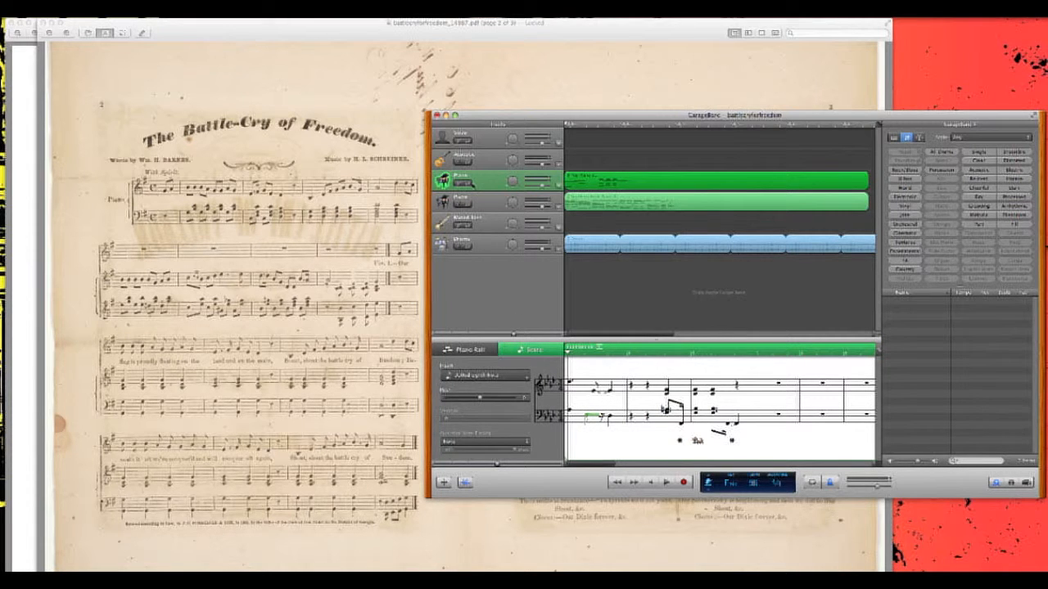
- Switch the first piano track's score from the grand staff to a single treble staff
{"action": "left_click", "coordinate": [544, 383]}
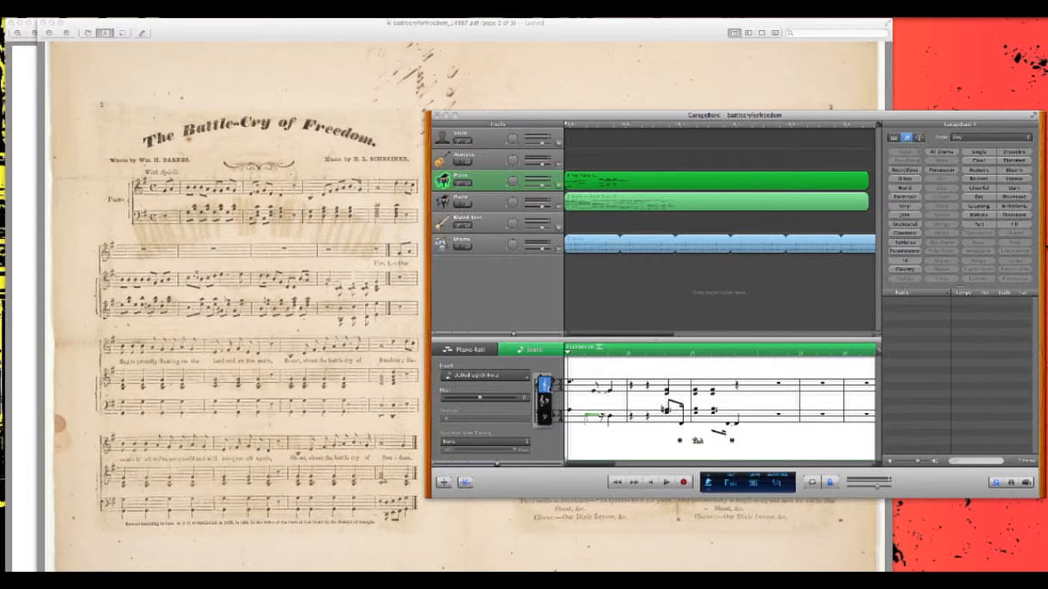
{"action": "left_click", "coordinate": [544, 383]}
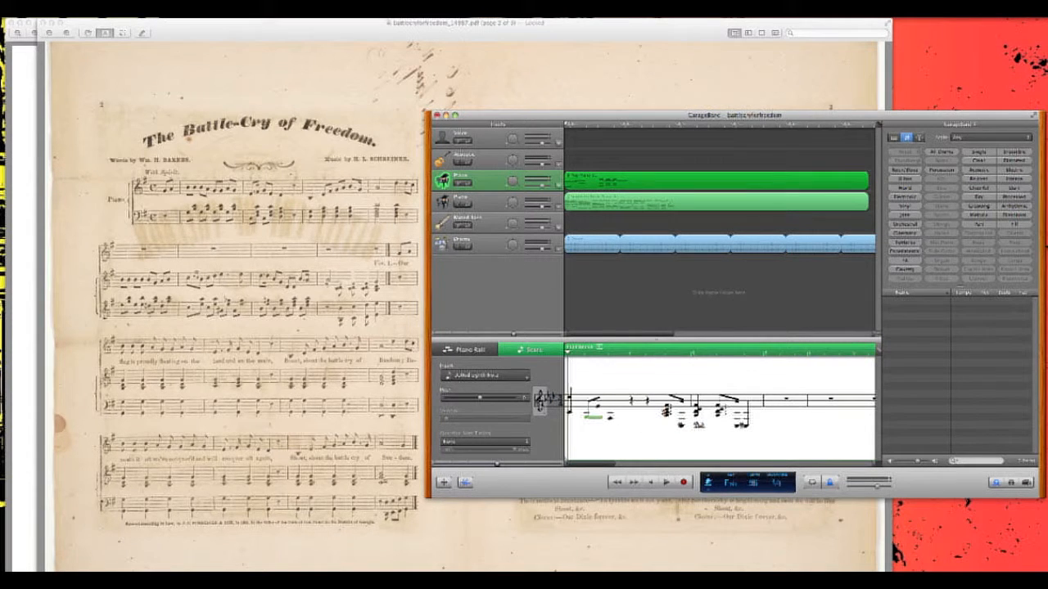
{"action": "left_click", "coordinate": [540, 399]}
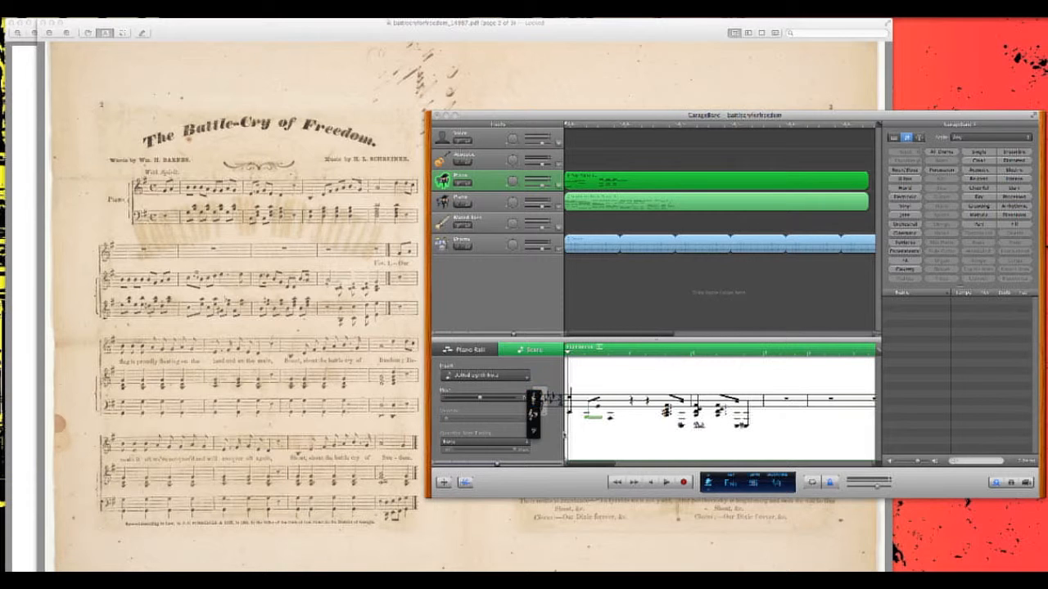
{"action": "left_click", "coordinate": [564, 435]}
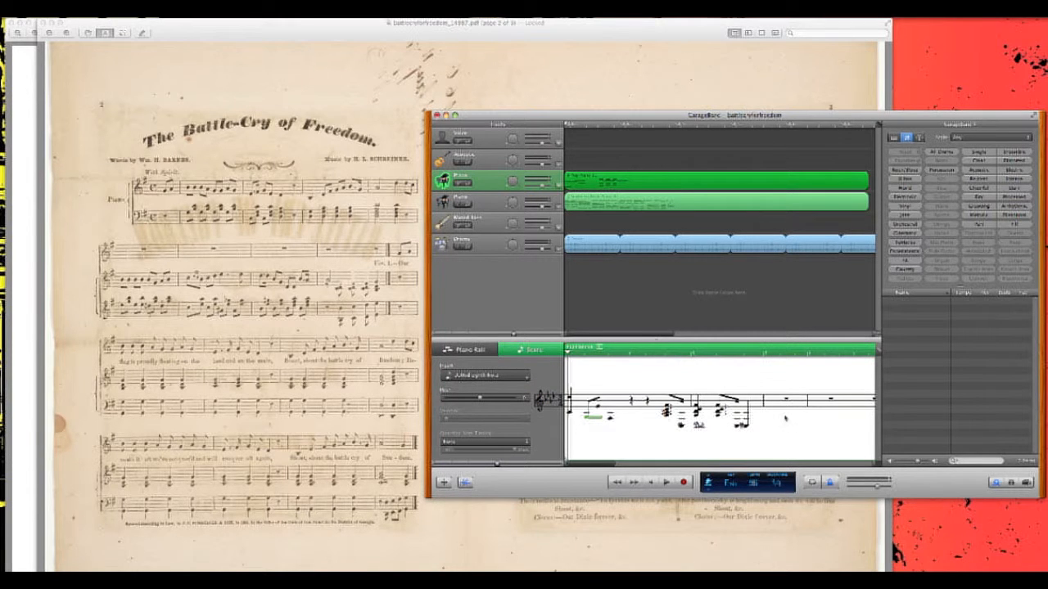
- Select the second piano track and switch its score to a single bass staff
{"action": "left_click", "coordinate": [476, 208]}
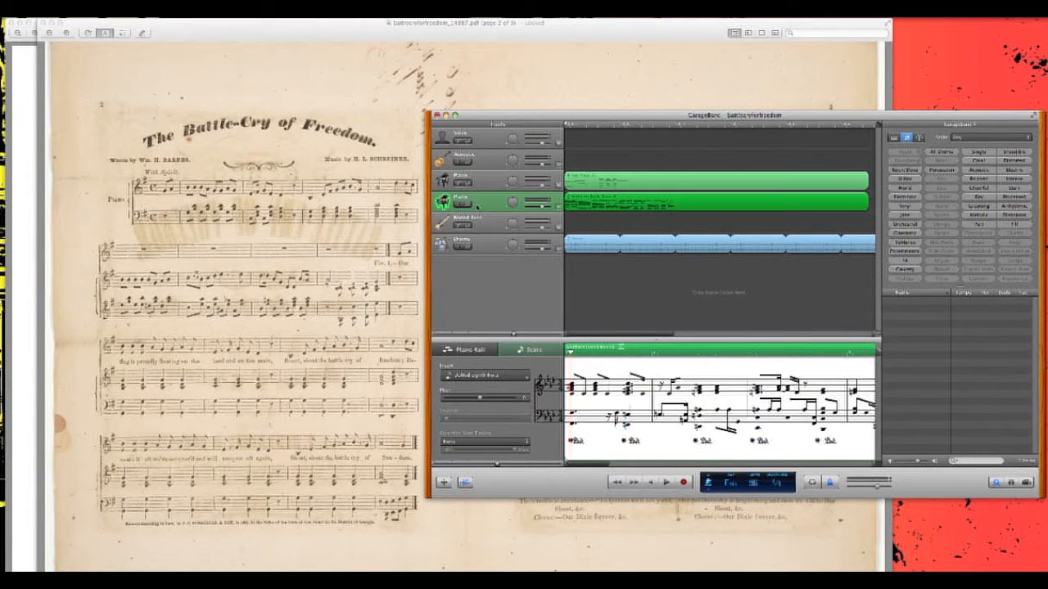
{"action": "left_click", "coordinate": [549, 401]}
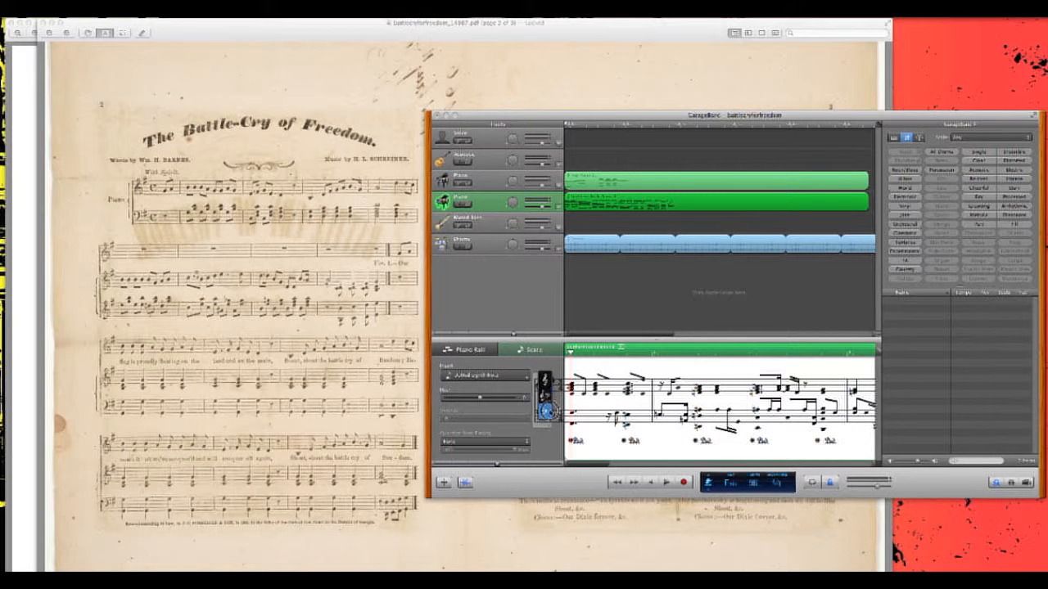
{"action": "left_click", "coordinate": [548, 409]}
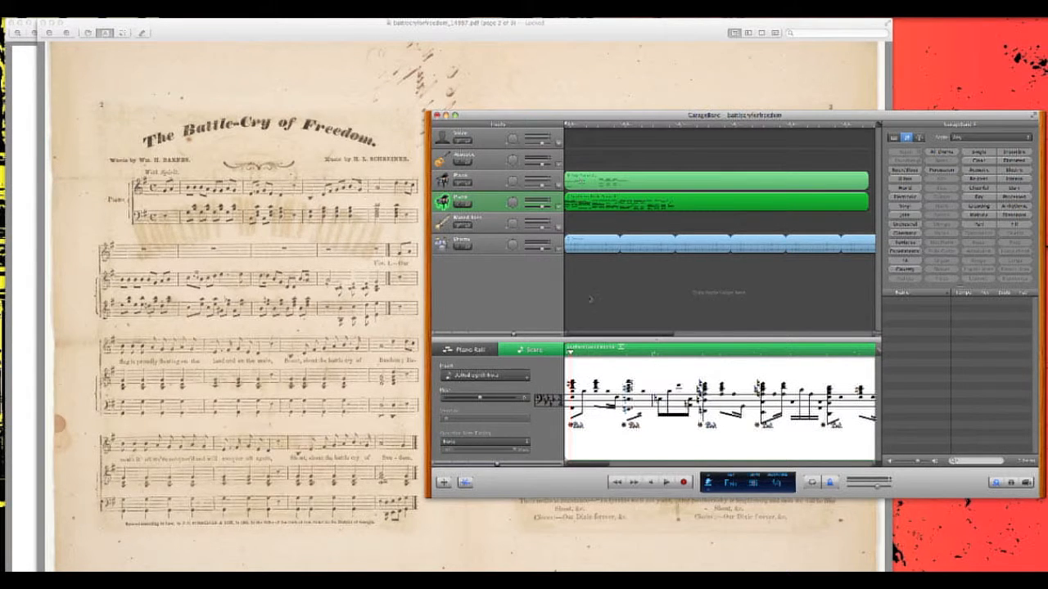
- Select and delete all notes in the second piano track's region
{"action": "left_click_drag", "start_coordinate": [570, 370], "coordinate": [781, 445]}
{"action": "left_click", "coordinate": [782, 446]}
{"action": "left_click_drag", "start_coordinate": [565, 365], "coordinate": [927, 443]}
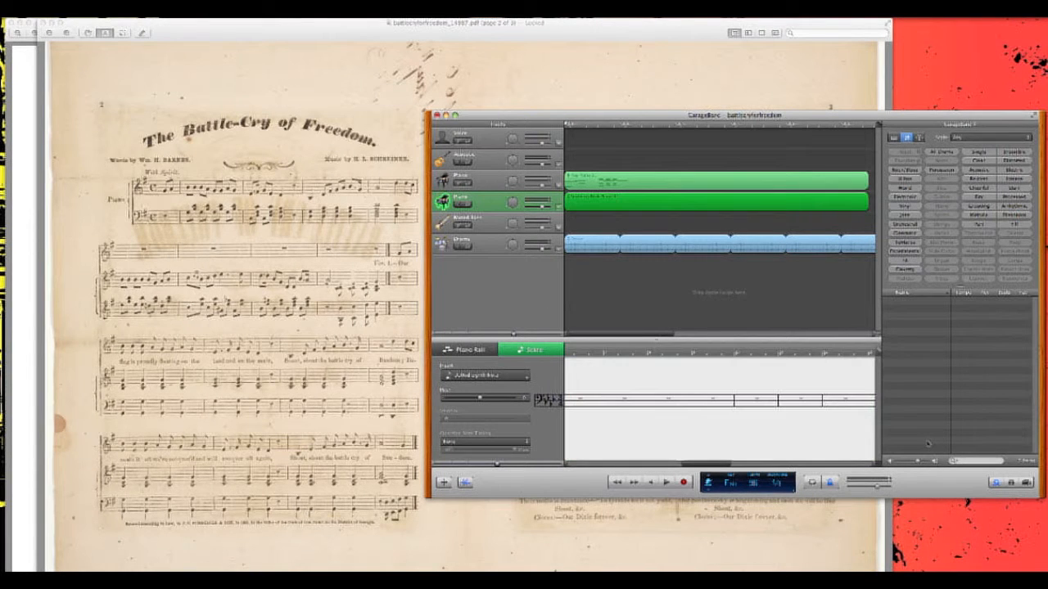
- Extend both piano regions past their current end in the timeline
{"action": "scroll", "coordinate": [754, 422], "scroll_direction": "left", "scroll_amount": 10}
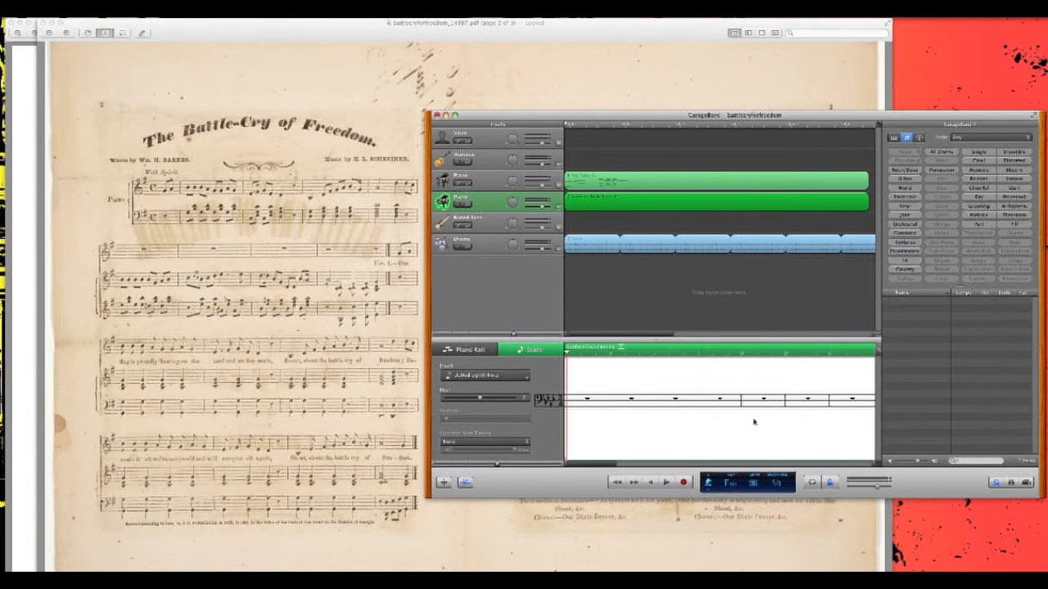
{"action": "scroll", "coordinate": [753, 423], "scroll_direction": "right", "scroll_amount": 10}
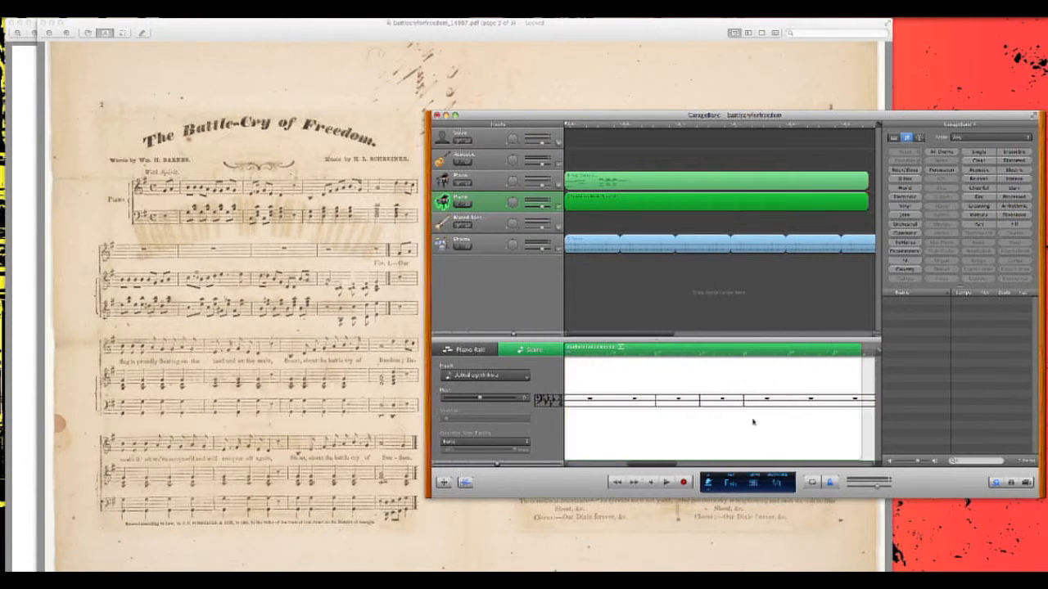
{"action": "left_click", "coordinate": [625, 353]}
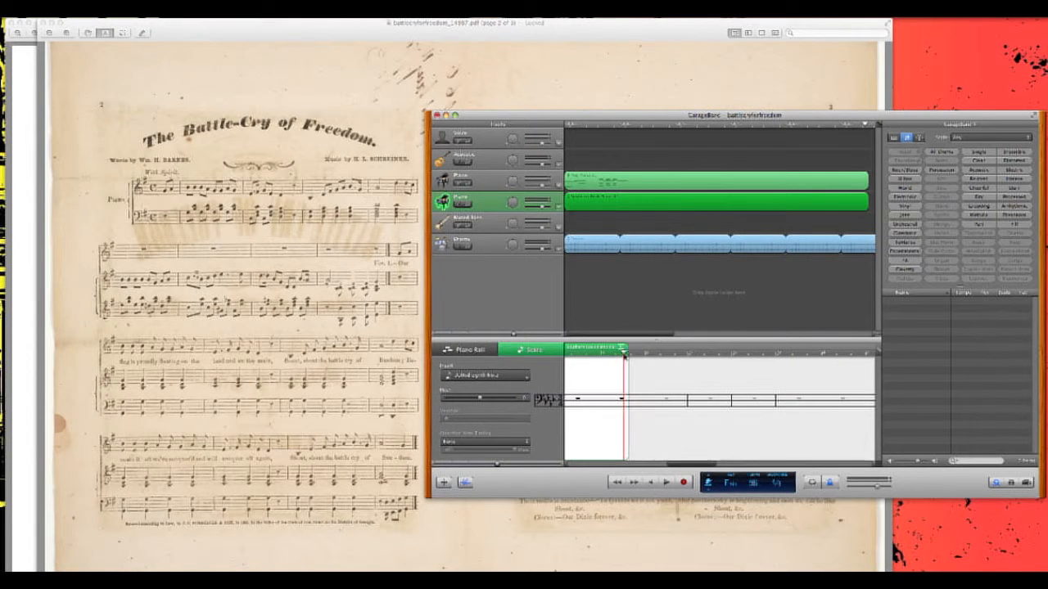
{"action": "left_click", "coordinate": [867, 202]}
{"action": "left_click_drag", "start_coordinate": [866, 202], "coordinate": [872, 181]}
{"action": "scroll", "coordinate": [644, 381], "scroll_direction": "left", "scroll_amount": 10}
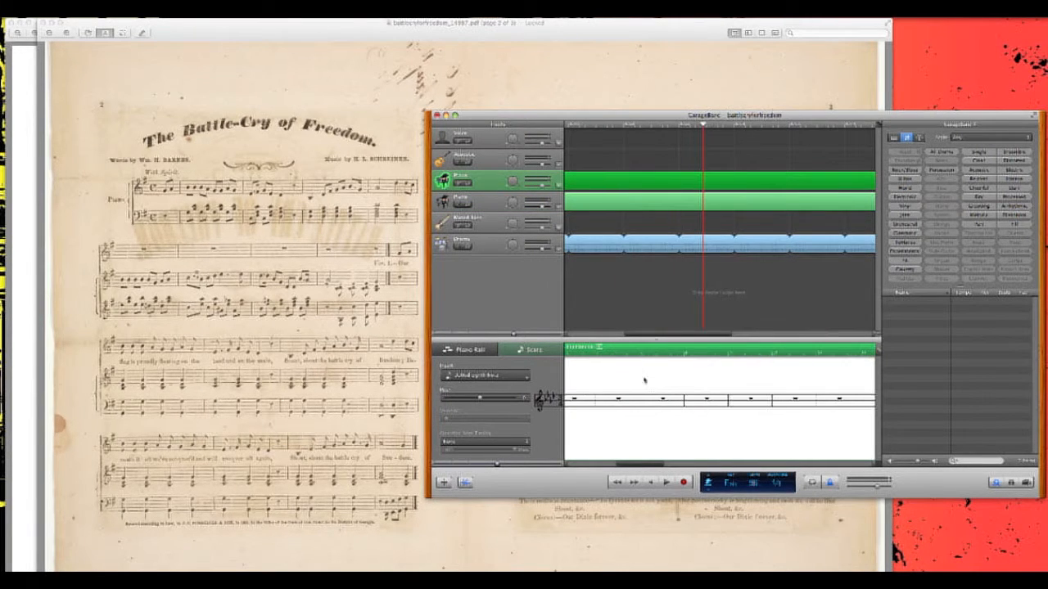
- Play back the first piano track's score from its beginning, then stop and look over its notes
{"action": "left_click", "coordinate": [568, 352]}
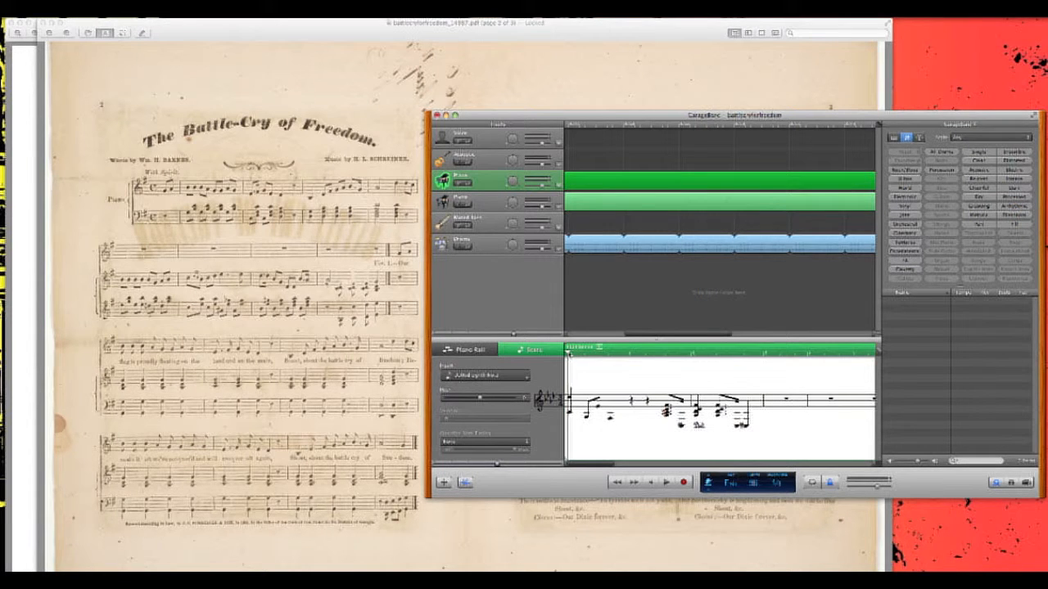
{"action": "key", "text": "space"}
{"action": "key", "text": "space"}
{"action": "left_click_drag", "start_coordinate": [570, 373], "coordinate": [747, 436]}
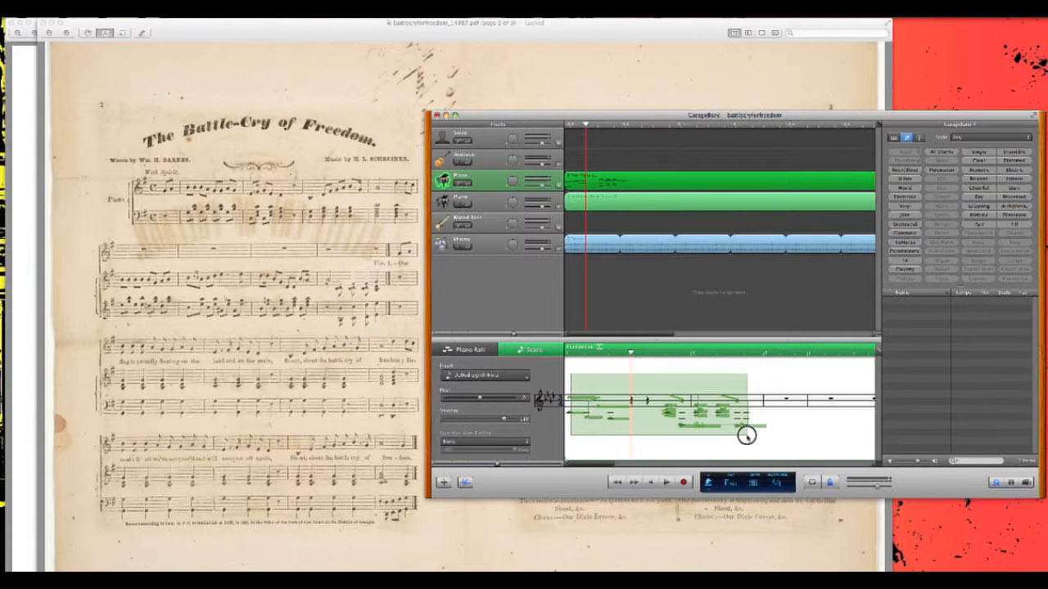
{"action": "left_click_drag", "start_coordinate": [747, 435], "coordinate": [566, 384]}
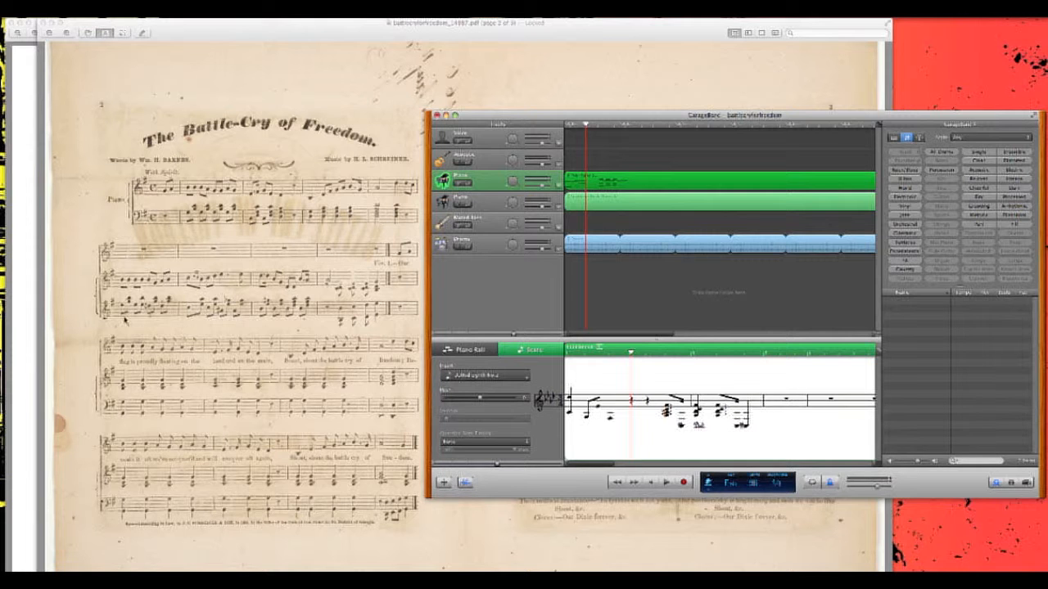
- Add two dotted eighth notes after the opening notes on the first piano track's treble staff, consulting the sheet music
{"action": "scroll", "coordinate": [123, 321], "scroll_direction": "up", "scroll_amount": 2}
{"action": "scroll", "coordinate": [112, 319], "scroll_direction": "down", "scroll_amount": 3}
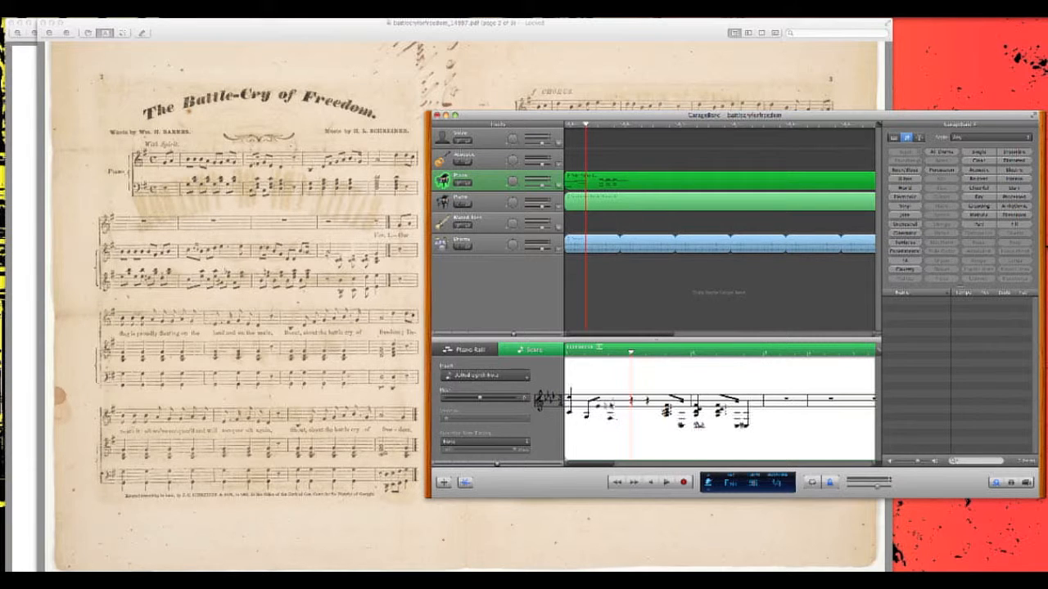
{"action": "left_click", "coordinate": [615, 401]}
{"action": "left_click_drag", "start_coordinate": [622, 400], "coordinate": [626, 407]}
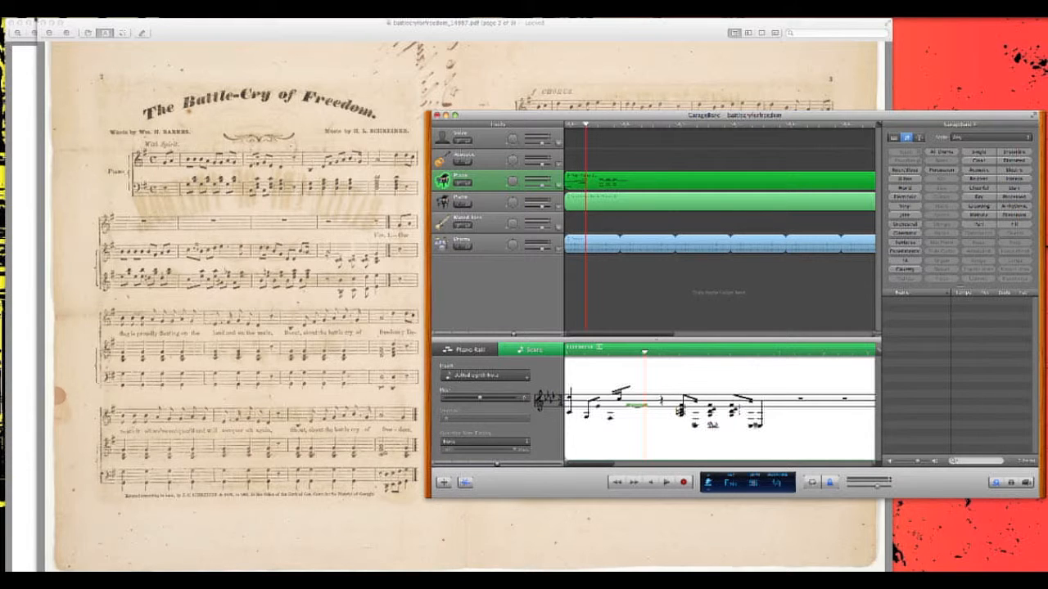
- Save the project
{"action": "left_click", "coordinate": [72, 11]}
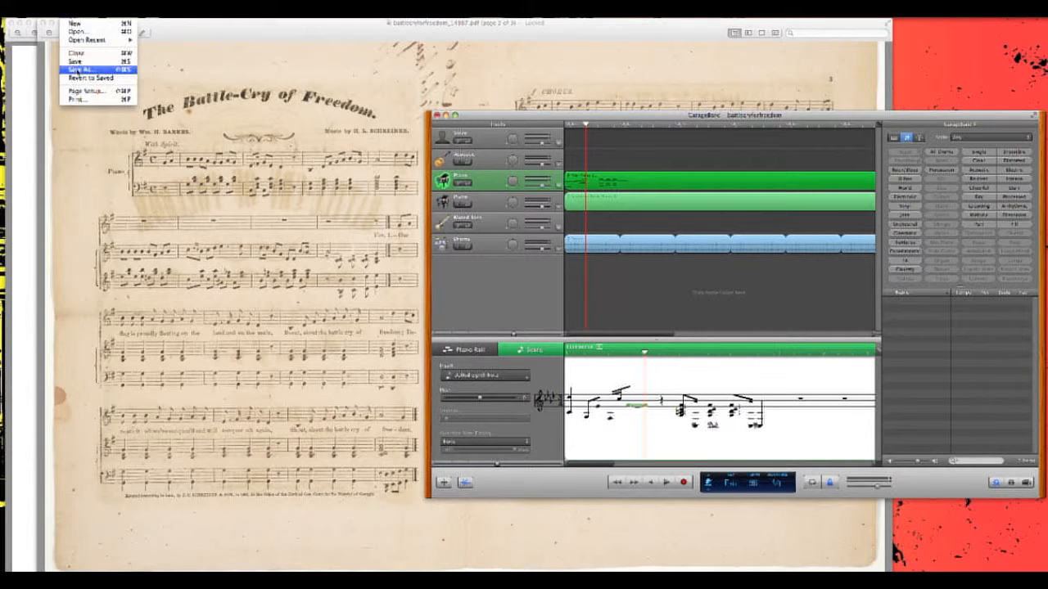
{"action": "left_click", "coordinate": [79, 63]}
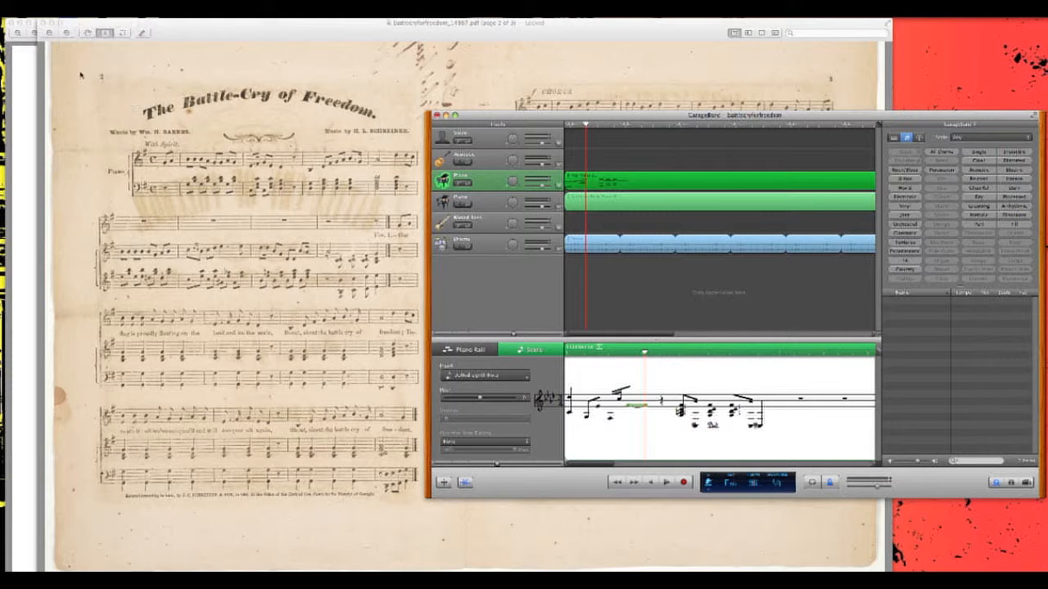